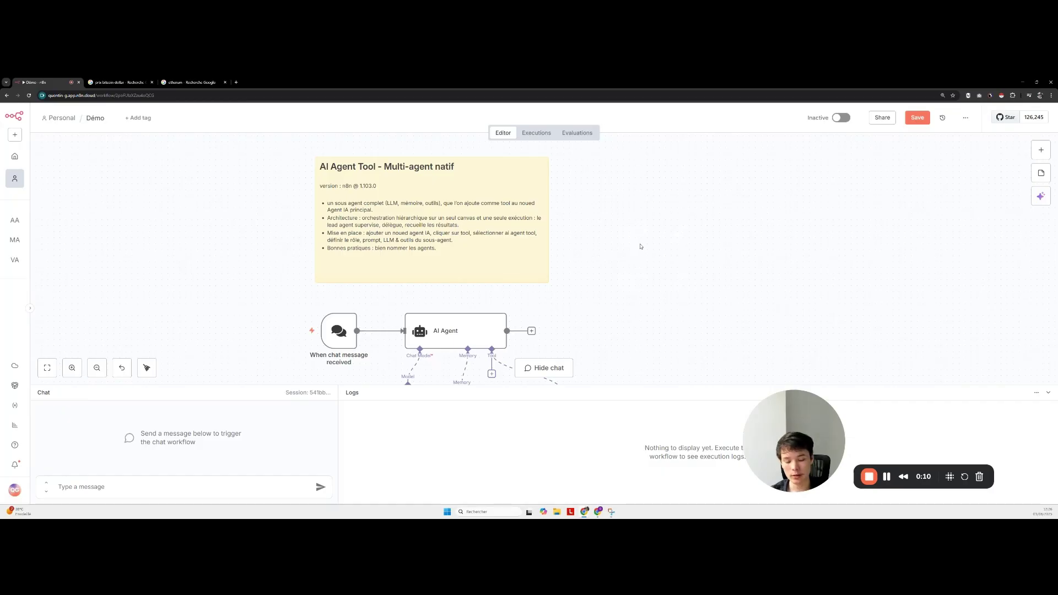
Step: Look over the workflow and open the list of tools that can be attached to the main AI Agent
{"action": "scroll", "coordinate": [656, 251], "scroll_direction": "down", "scroll_amount": 4}
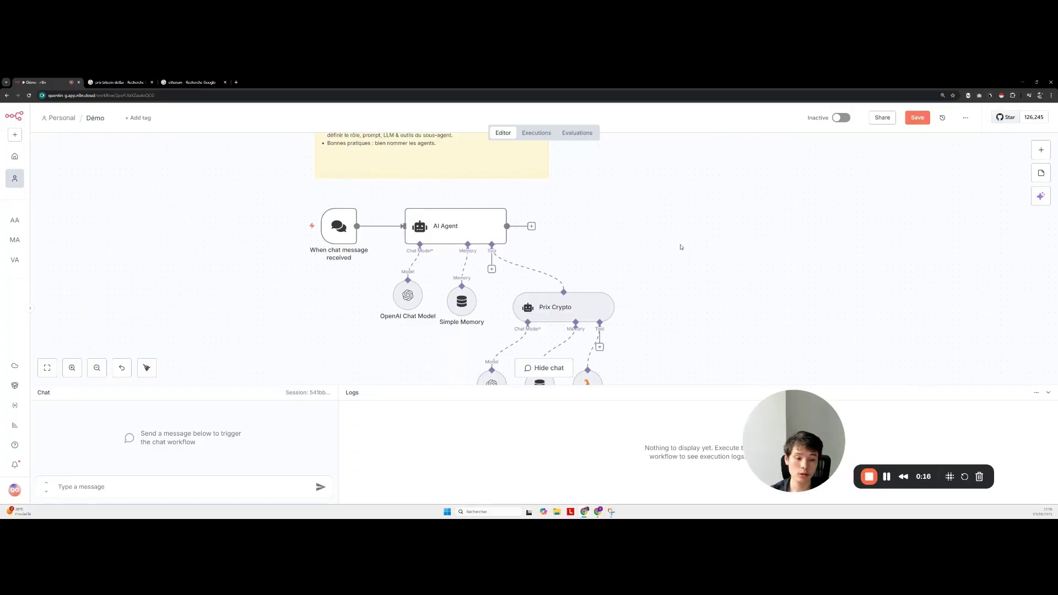
{"action": "left_click", "coordinate": [491, 270]}
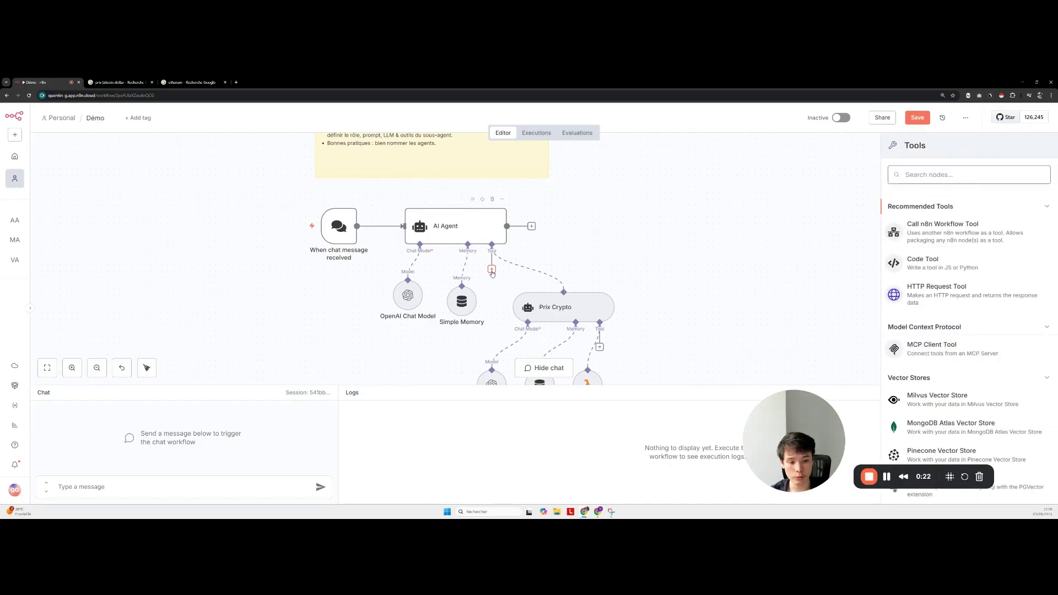
{"action": "left_click", "coordinate": [659, 238]}
{"action": "scroll", "coordinate": [663, 279], "scroll_direction": "up", "scroll_amount": 3}
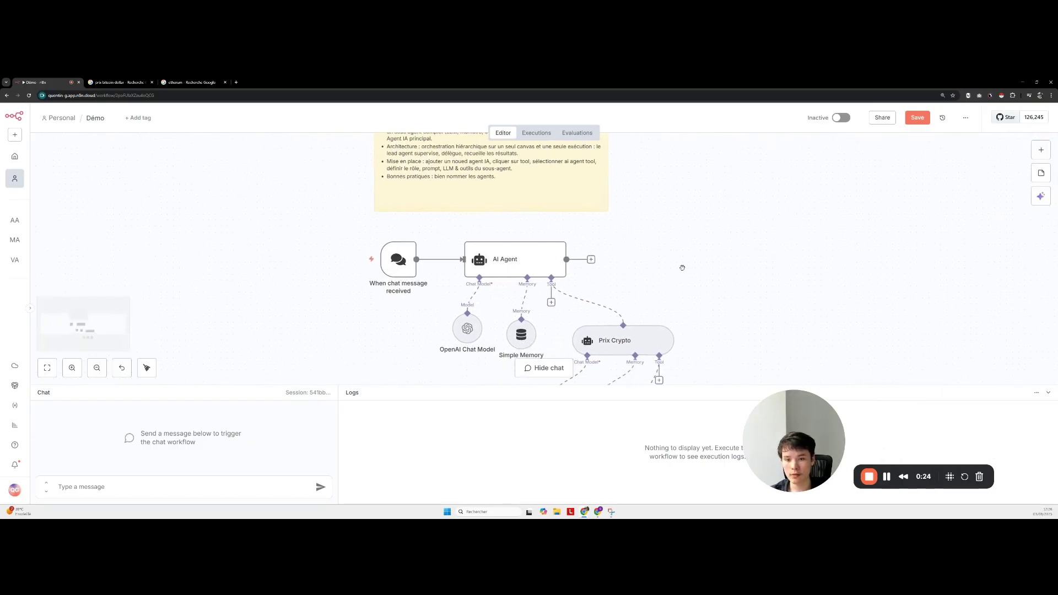
Step: Check the credential and model set in the main AI Agent's OpenAI Chat Model node
{"action": "left_click_drag", "start_coordinate": [462, 335], "coordinate": [456, 333]}
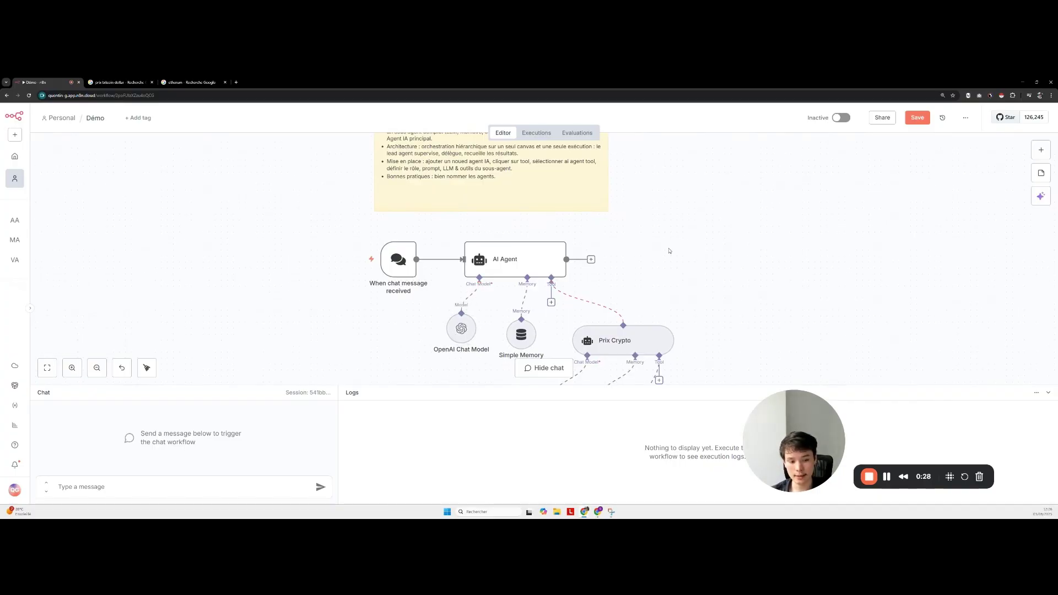
{"action": "double_click", "coordinate": [462, 329]}
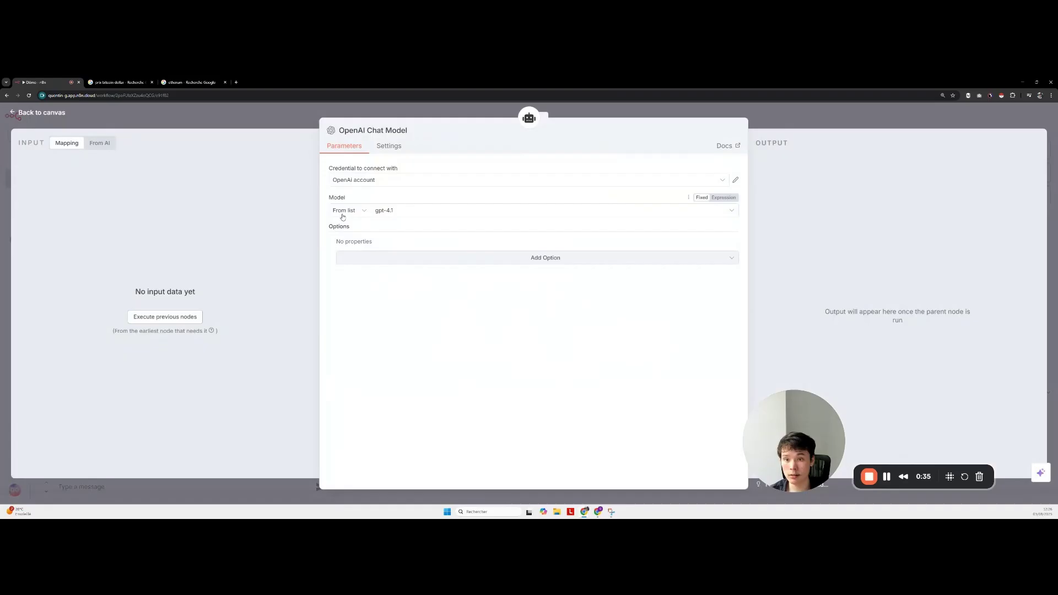
{"action": "left_click", "coordinate": [215, 121]}
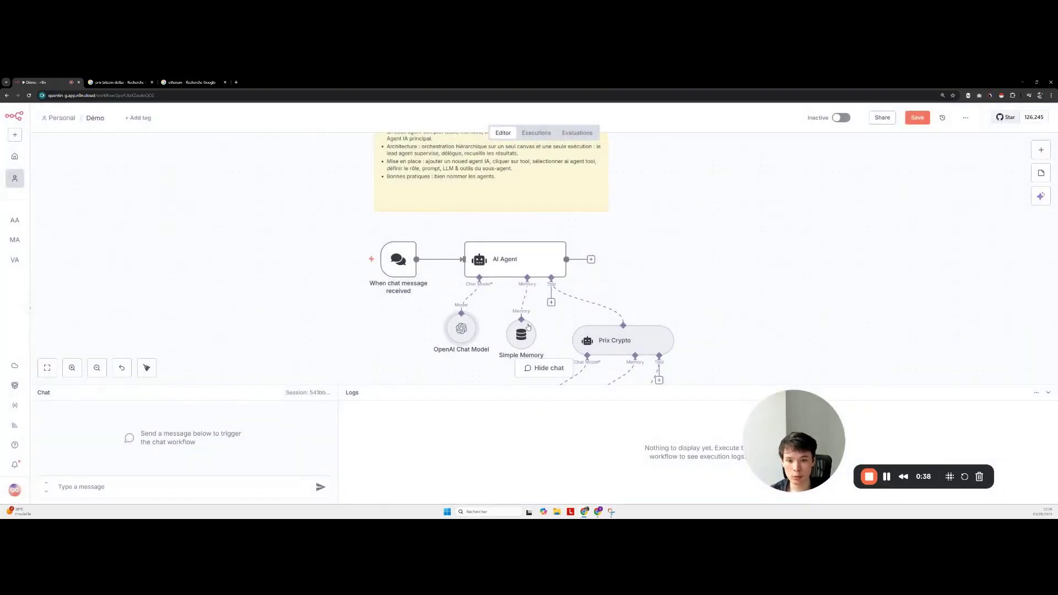
Step: Browse the tools available for the main AI Agent, from the vector stores through the app integrations
{"action": "left_click", "coordinate": [551, 302]}
{"action": "scroll", "coordinate": [945, 340], "scroll_direction": "down", "scroll_amount": 5}
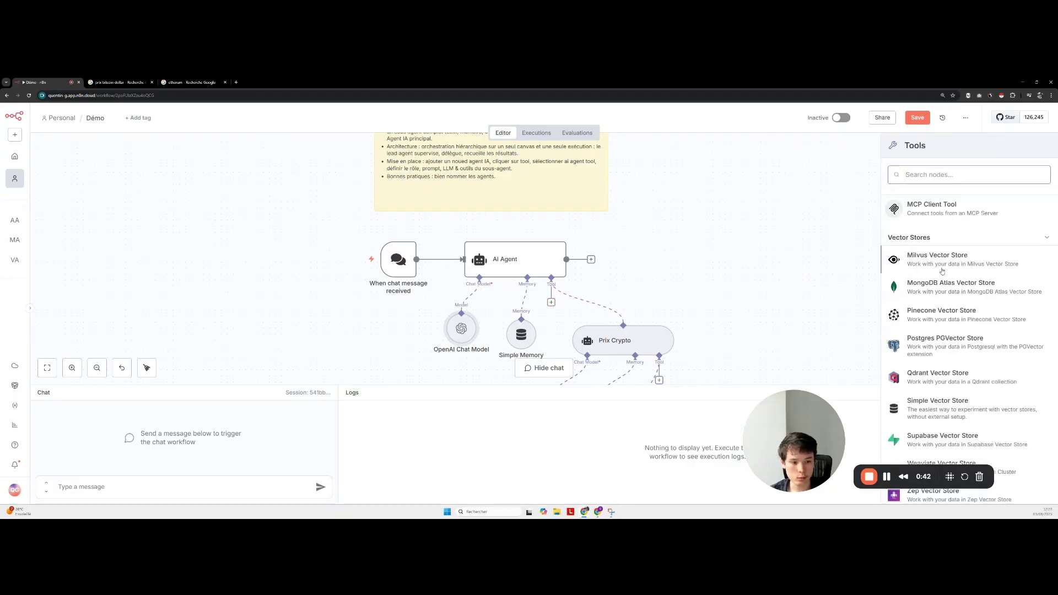
{"action": "scroll", "coordinate": [945, 341], "scroll_direction": "down", "scroll_amount": 8}
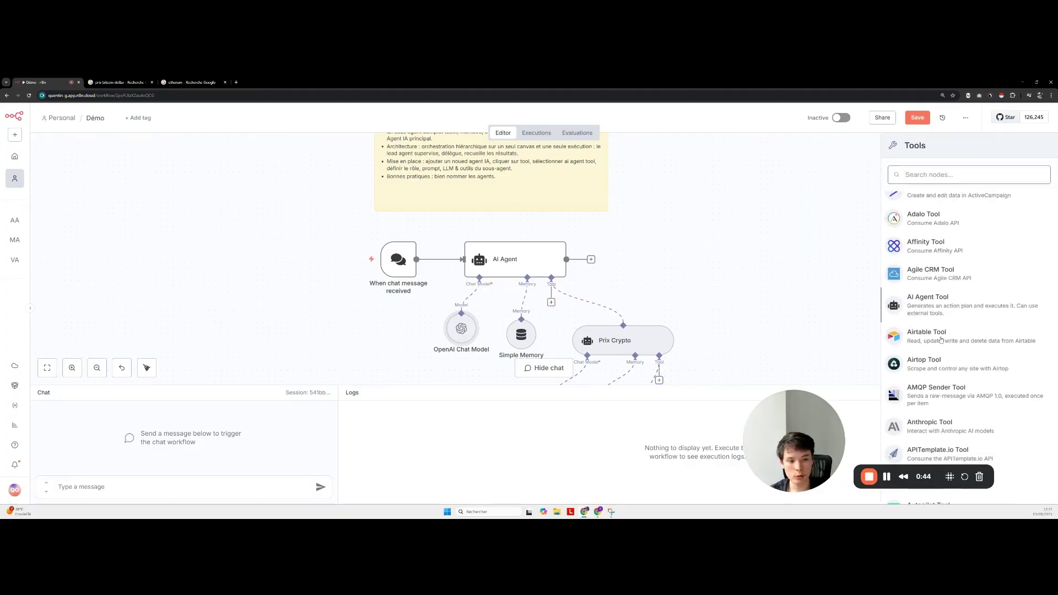
{"action": "scroll", "coordinate": [934, 332], "scroll_direction": "down", "scroll_amount": 8}
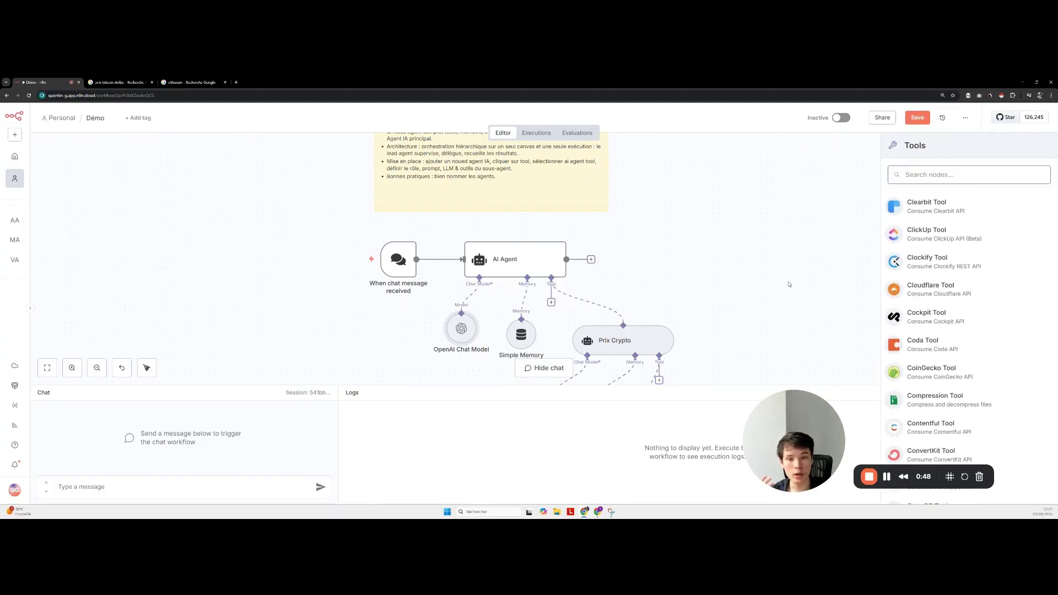
{"action": "left_click", "coordinate": [762, 292]}
Step: Search the main AI Agent's tools for "agent", attach an AI Agent Tool and return to the canvas
{"action": "scroll", "coordinate": [752, 303], "scroll_direction": "down", "scroll_amount": 2}
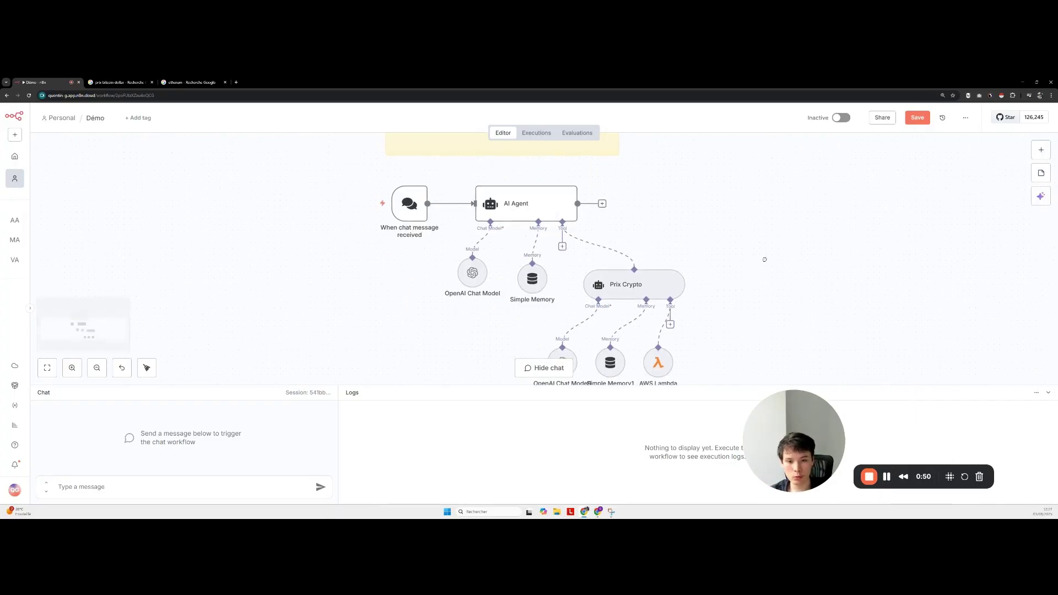
{"action": "left_click", "coordinate": [565, 247]}
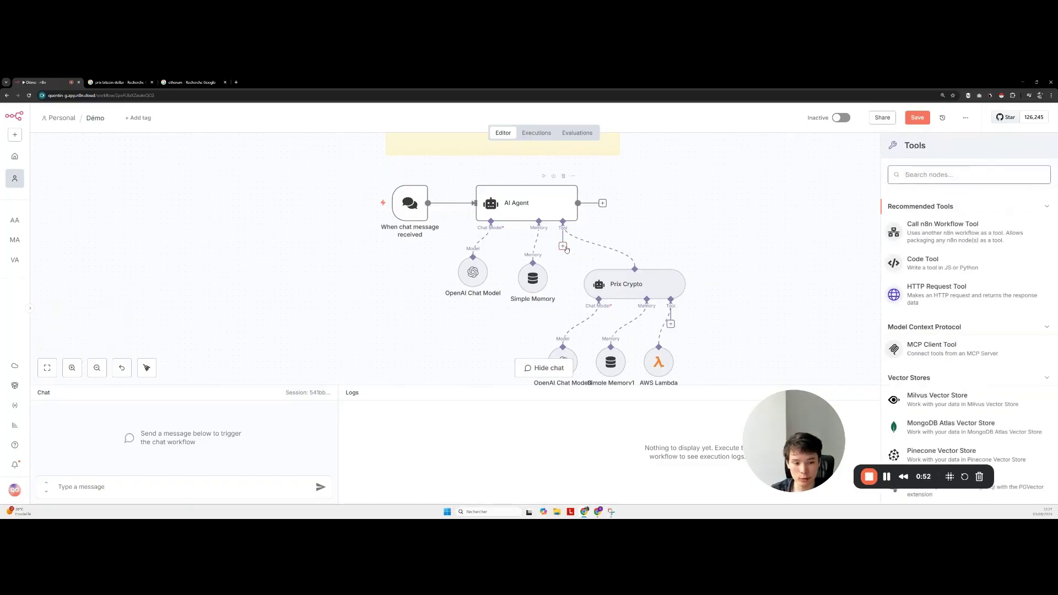
{"action": "type", "text": "agent"}
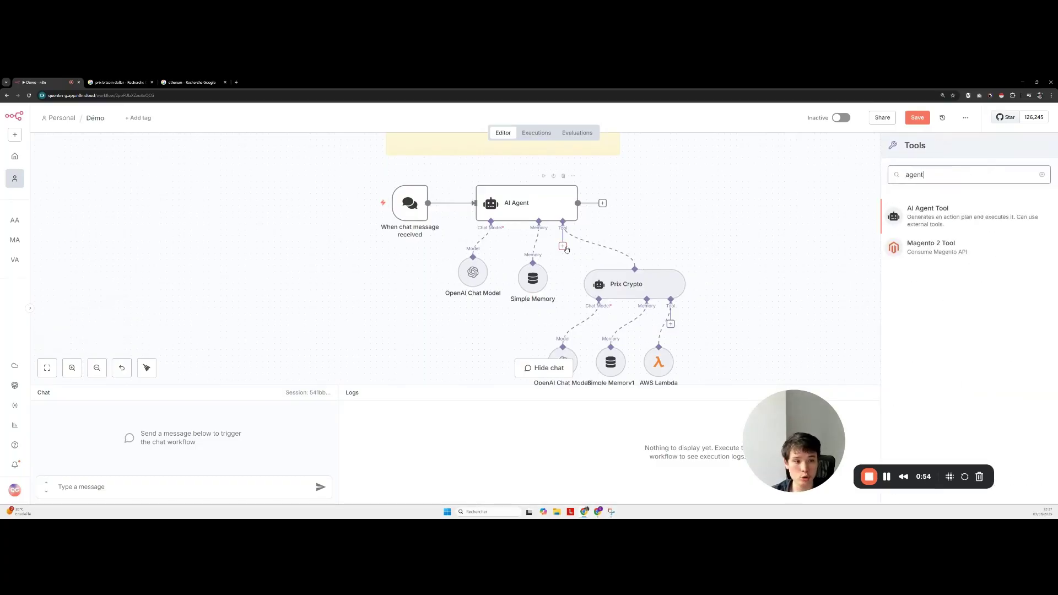
{"action": "left_click", "coordinate": [978, 211]}
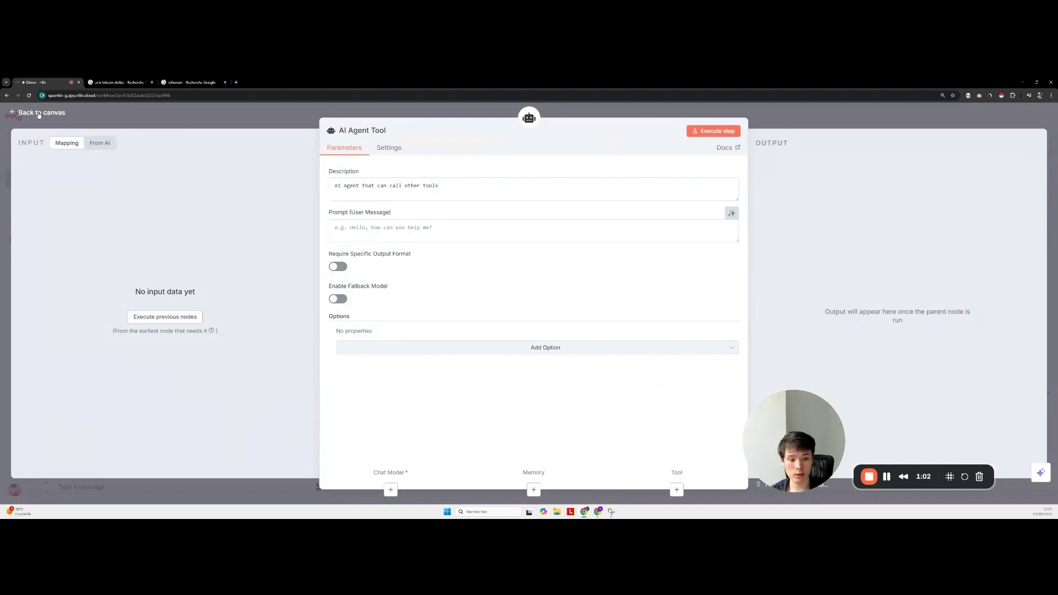
{"action": "left_click", "coordinate": [35, 117]}
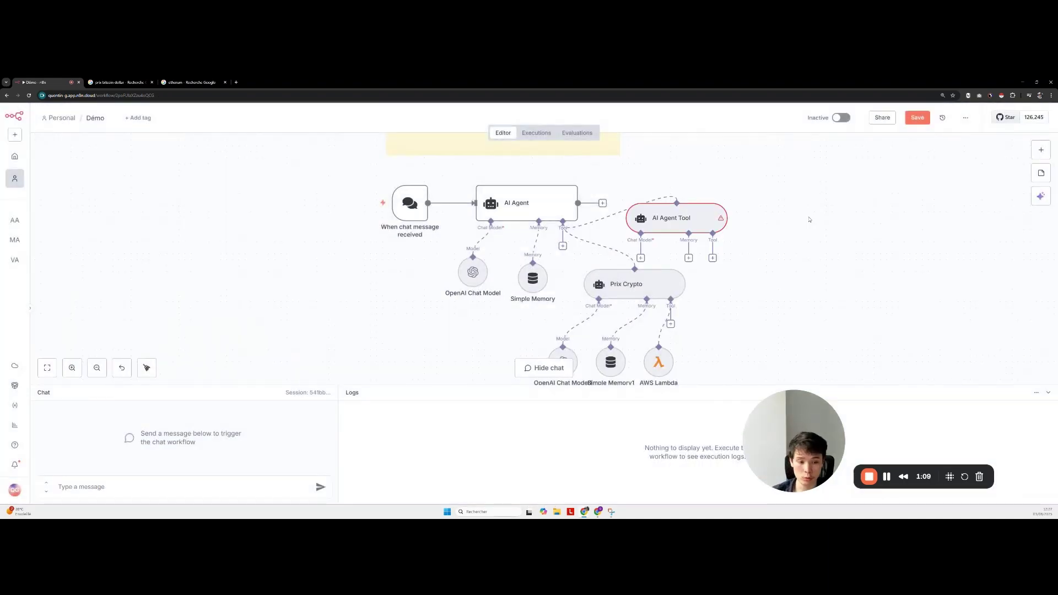
Step: Delete the unconfigured AI Agent Tool node attached to the main AI Agent
{"action": "right_click", "coordinate": [697, 229]}
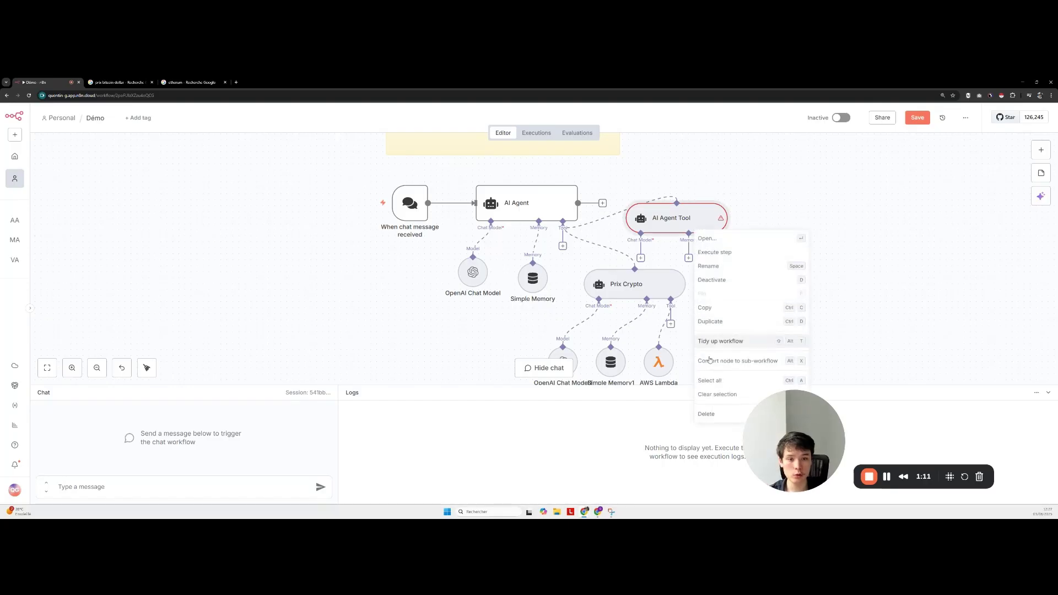
{"action": "left_click", "coordinate": [709, 414]}
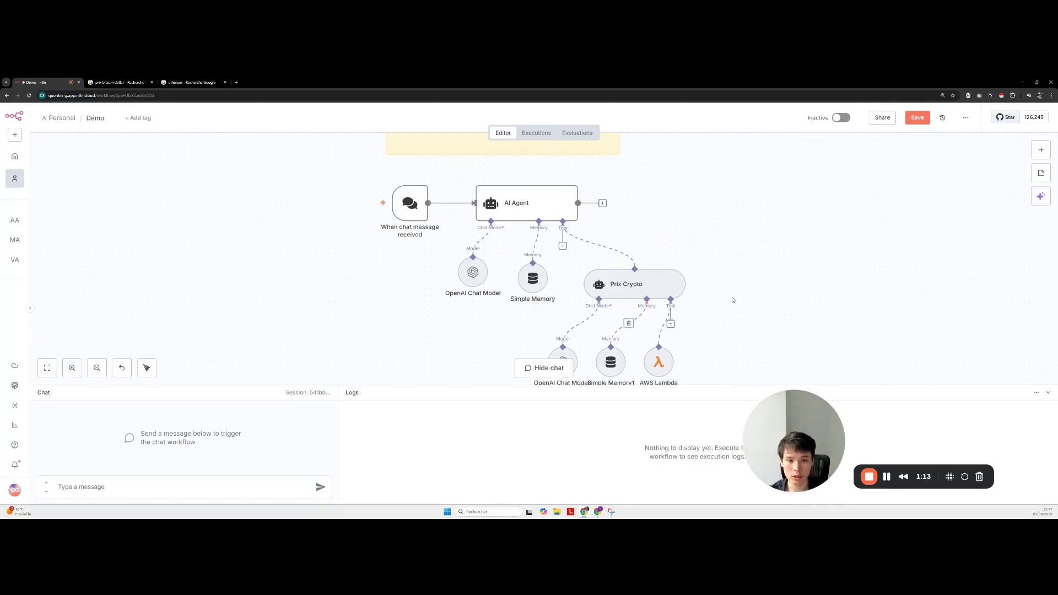
Step: Inspect the Prix Crypto sub-agent's AWS Lambda parameters and JSON input, and its OpenAI Chat Model settings
{"action": "left_click_drag", "start_coordinate": [731, 340], "coordinate": [761, 290]}
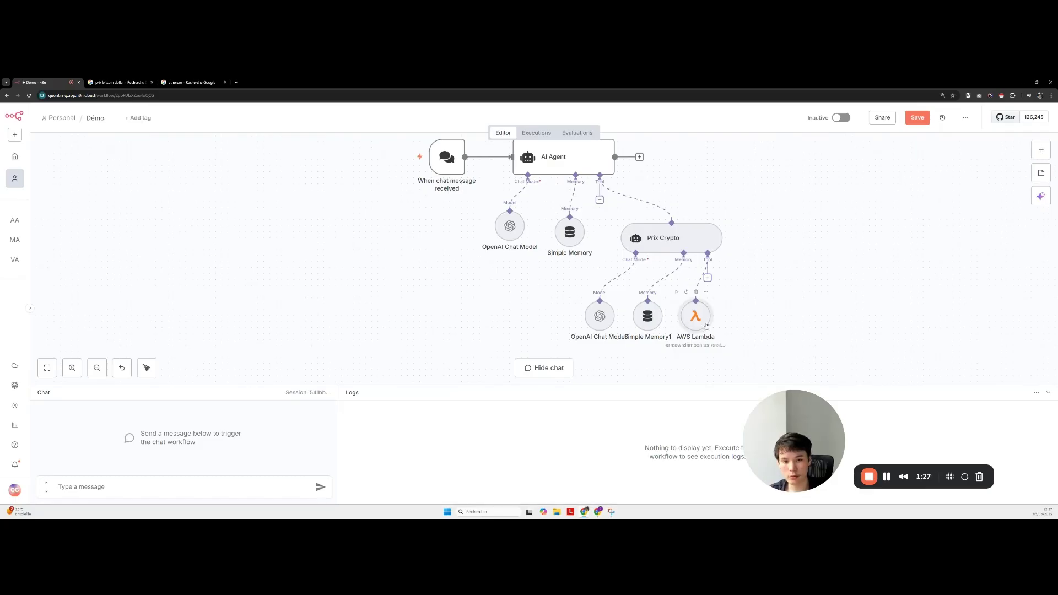
{"action": "double_click", "coordinate": [699, 320]}
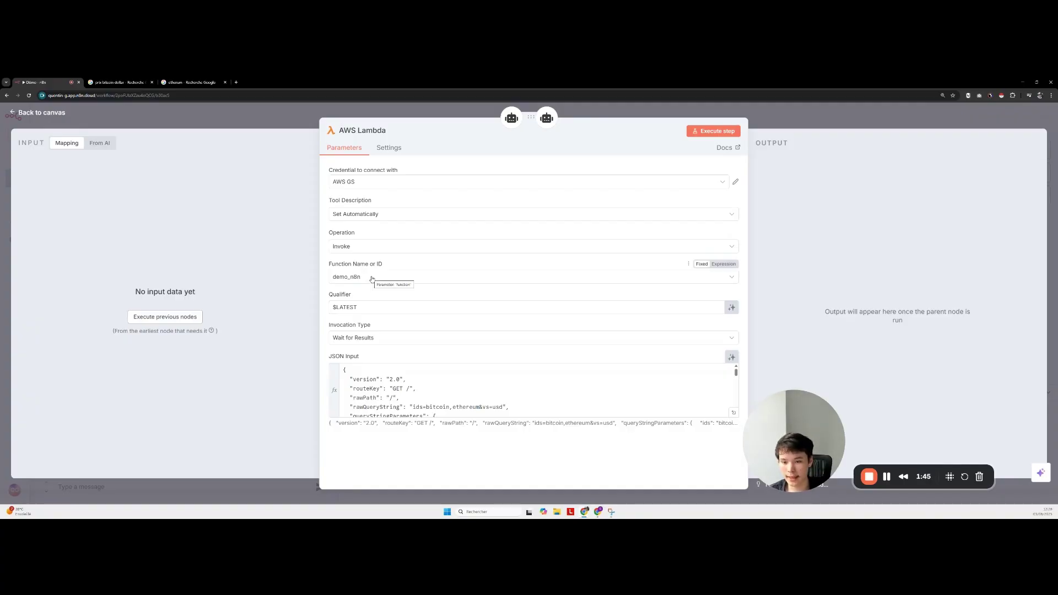
{"action": "scroll", "coordinate": [439, 391], "scroll_direction": "down", "scroll_amount": 8}
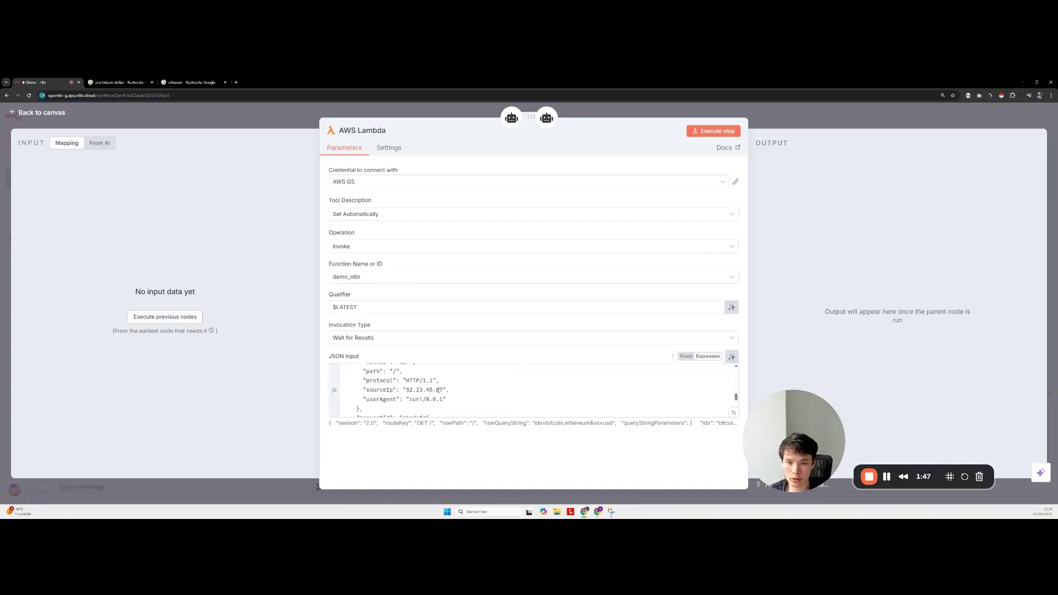
{"action": "scroll", "coordinate": [439, 391], "scroll_direction": "down", "scroll_amount": 2}
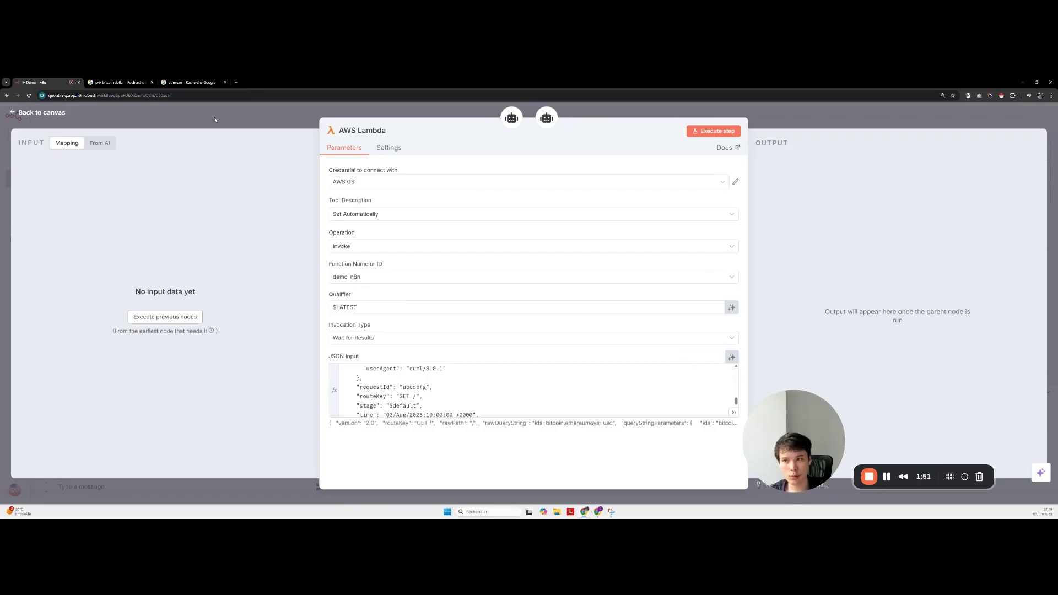
{"action": "left_click", "coordinate": [56, 114]}
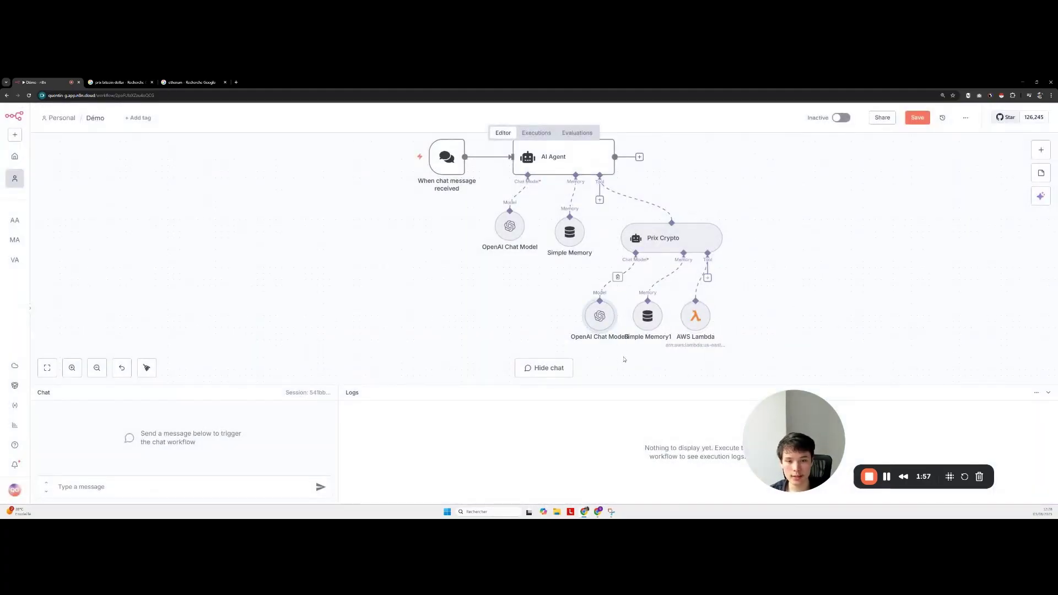
{"action": "double_click", "coordinate": [600, 316]}
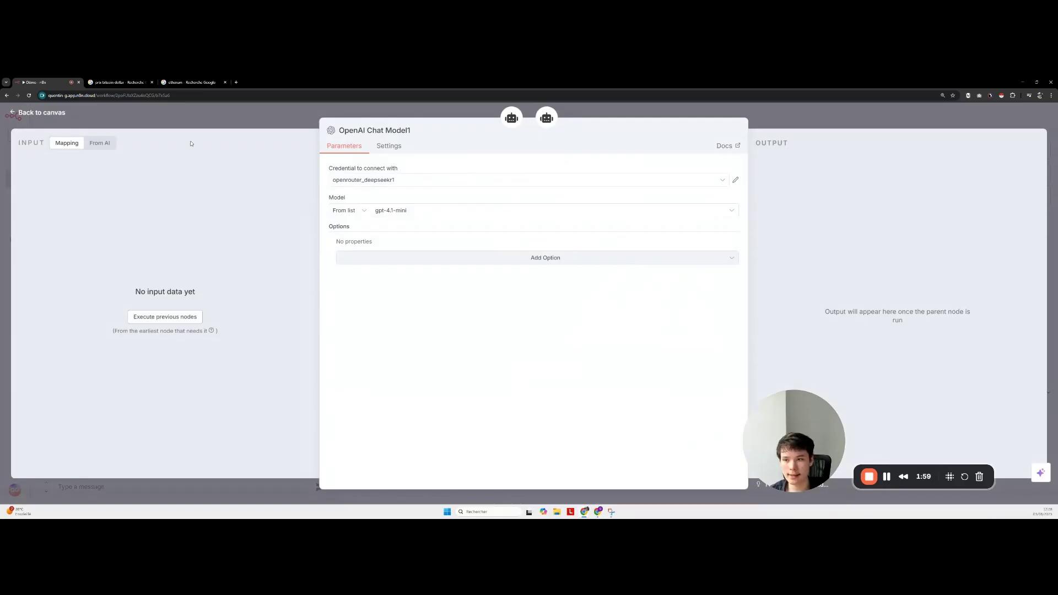
{"action": "left_click", "coordinate": [63, 114]}
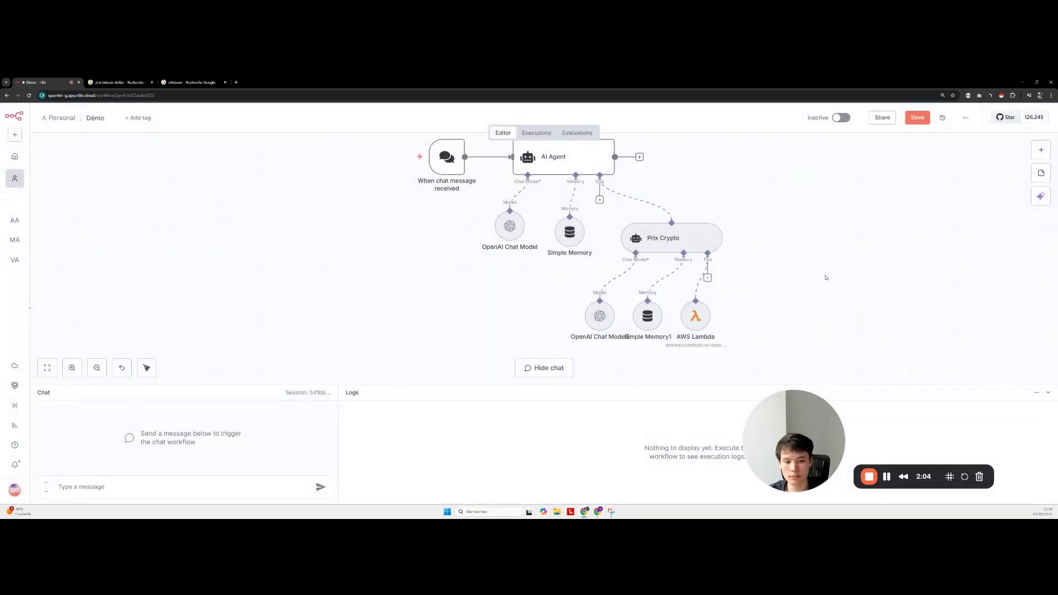
Step: Send the chat message "Quel est le prix du bitcoin et de l'ethereum en dollar ?" and follow the workflow's execution
{"action": "left_click", "coordinate": [194, 489]}
{"action": "type", "text": "Quel est le prix du bitcoin et de l'ethereum en dollar ?"}
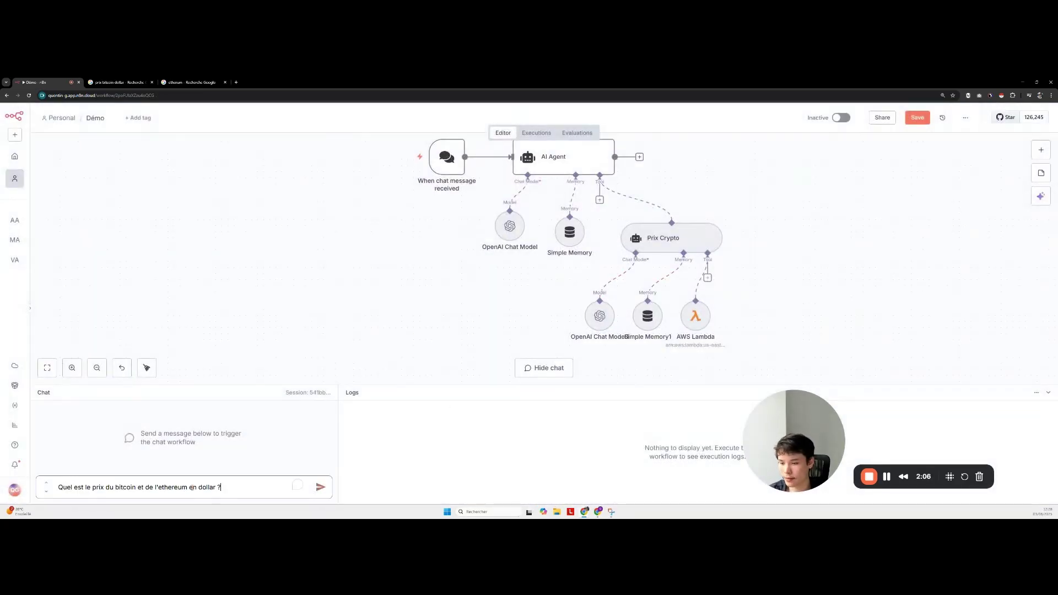
{"action": "key", "text": "Return"}
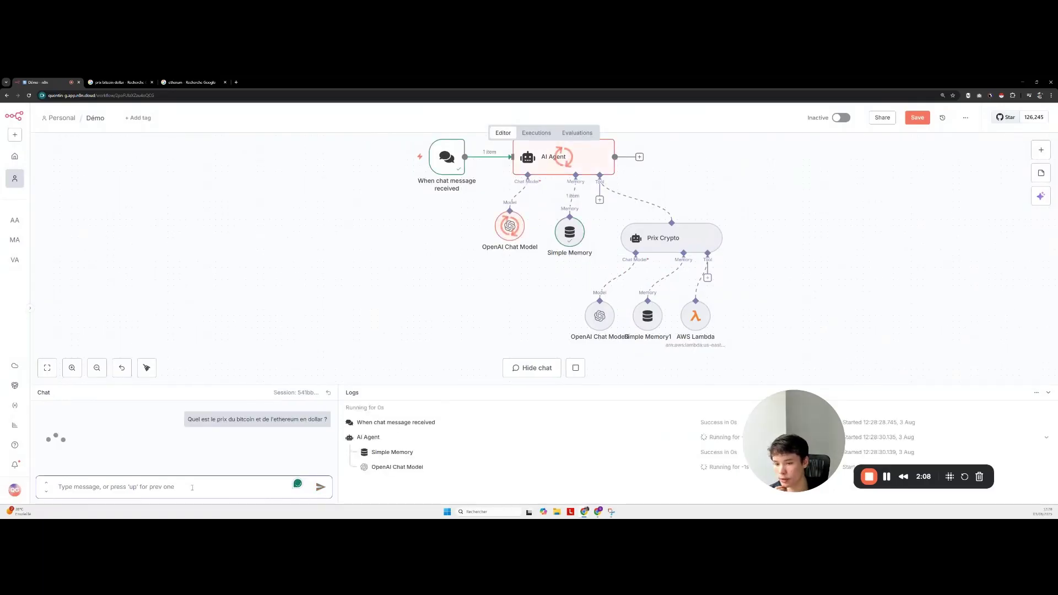
{"action": "scroll", "coordinate": [512, 319], "scroll_direction": "up", "scroll_amount": 3}
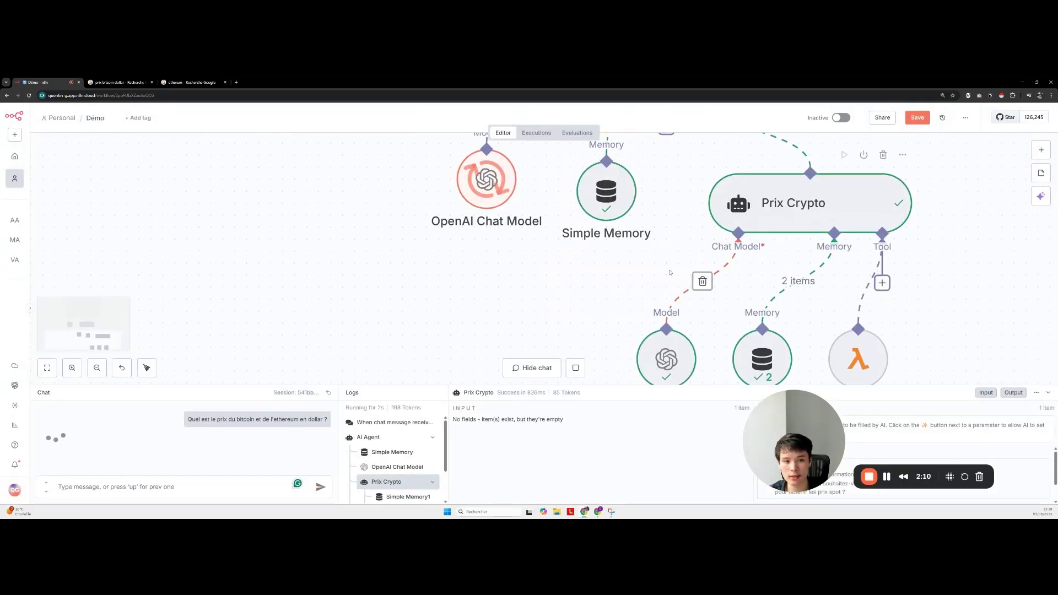
{"action": "scroll", "coordinate": [552, 325], "scroll_direction": "down", "scroll_amount": 4}
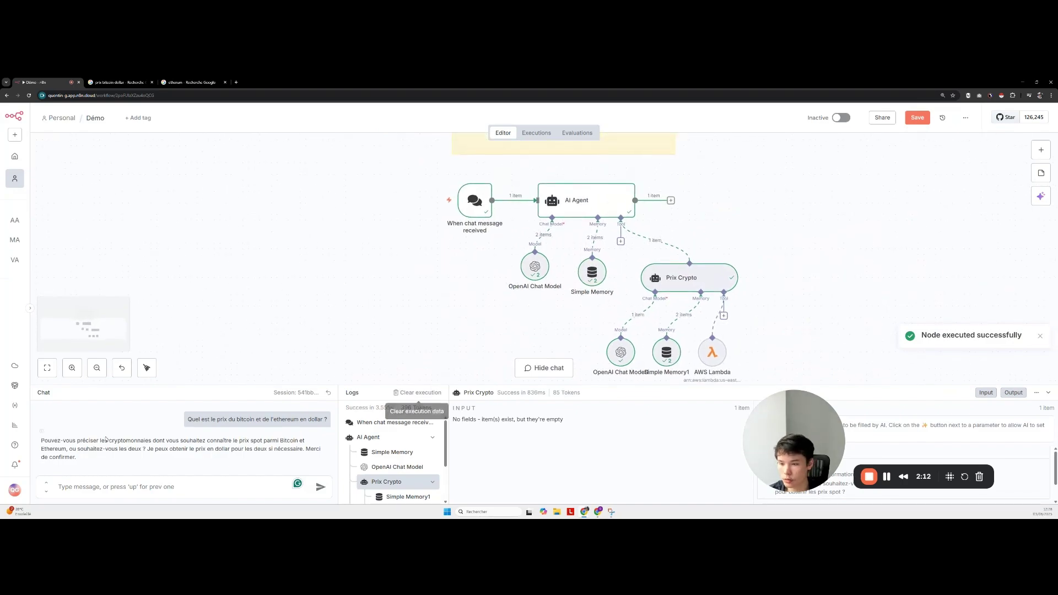
Step: Read the agent's clarification request in the chat and answer it with "Je souhaite les deux"
{"action": "left_click_drag", "start_coordinate": [144, 441], "coordinate": [296, 441]}
{"action": "left_click", "coordinate": [204, 443]}
{"action": "left_click", "coordinate": [278, 448]}
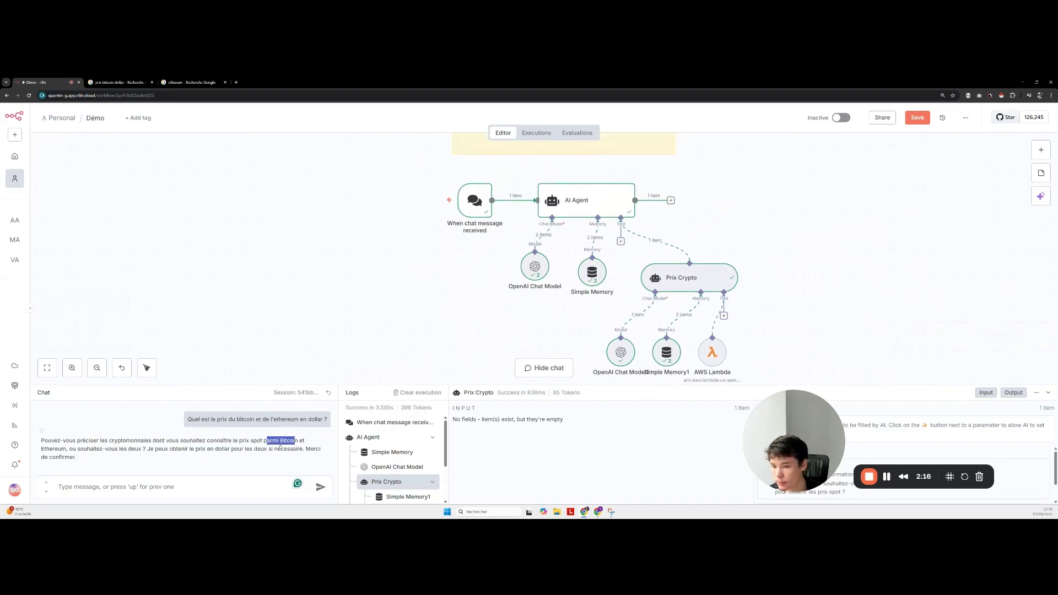
{"action": "left_click", "coordinate": [127, 488]}
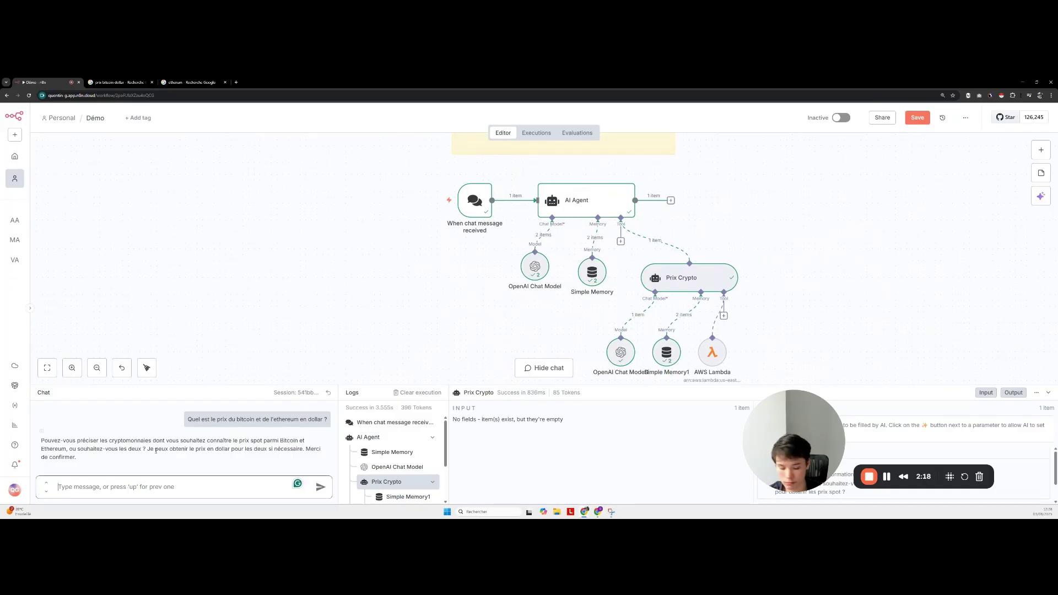
{"action": "type", "text": "Je souhaite les deux"}
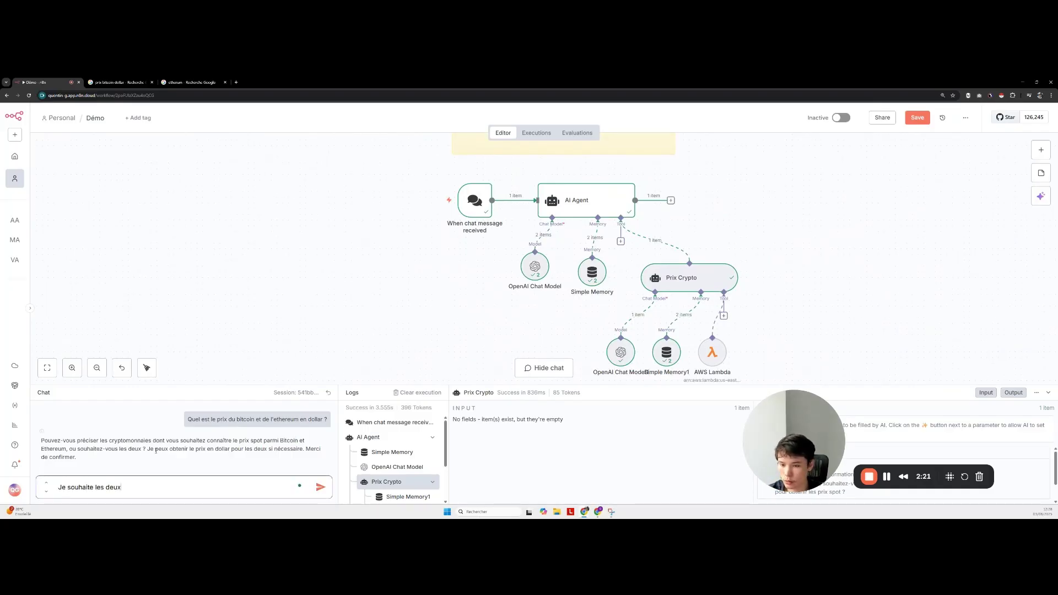
{"action": "key", "text": "Return"}
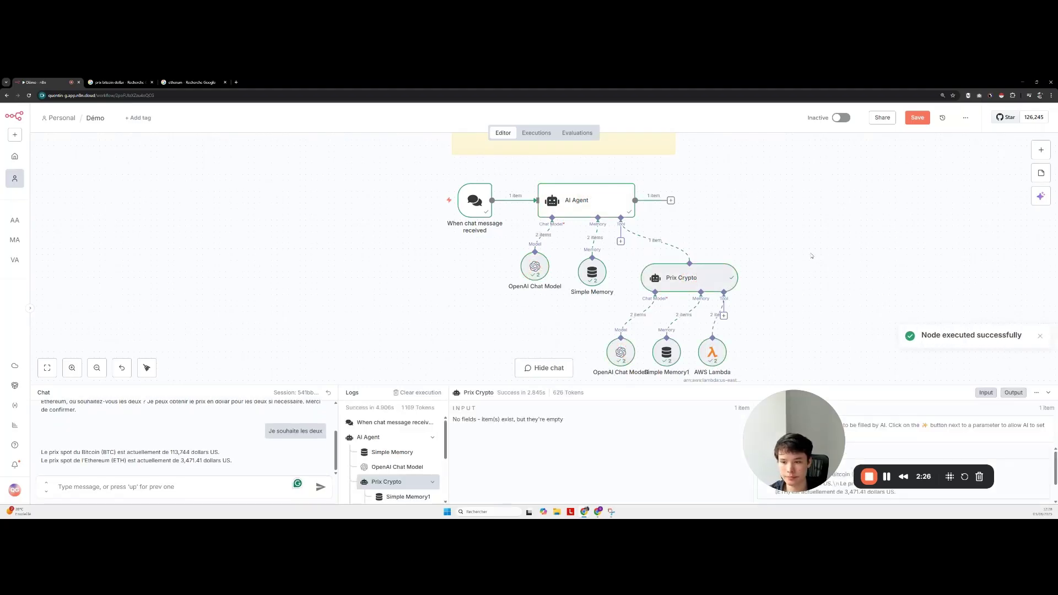
Step: Compare the Bitcoin price in the chat reply with the Google result for "prix bitcoin dollar" and return to the workflow
{"action": "double_click", "coordinate": [180, 452]}
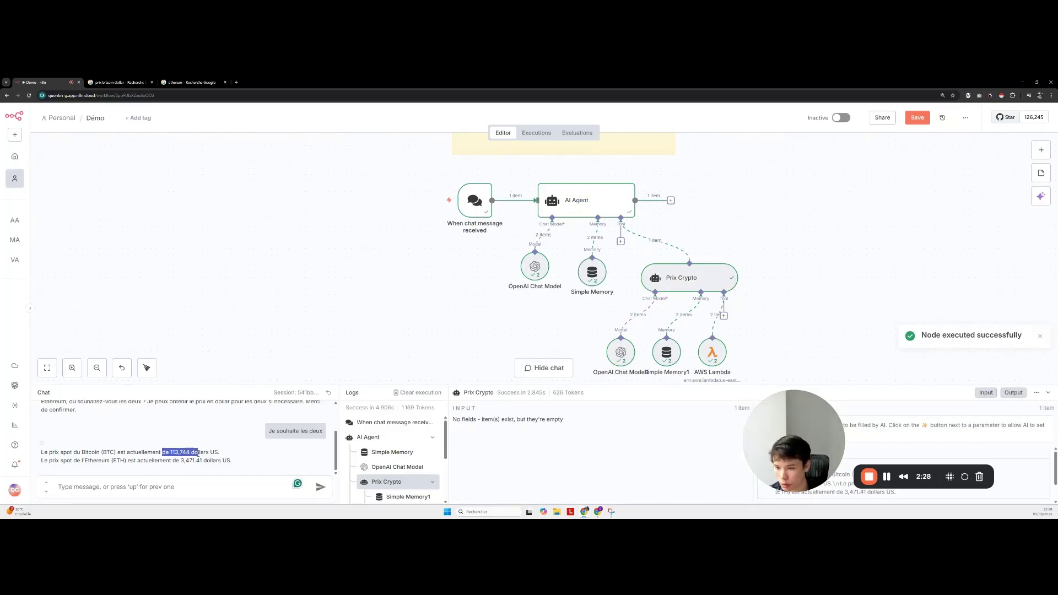
{"action": "left_click", "coordinate": [187, 458]}
{"action": "left_click_drag", "start_coordinate": [113, 461], "coordinate": [99, 461]}
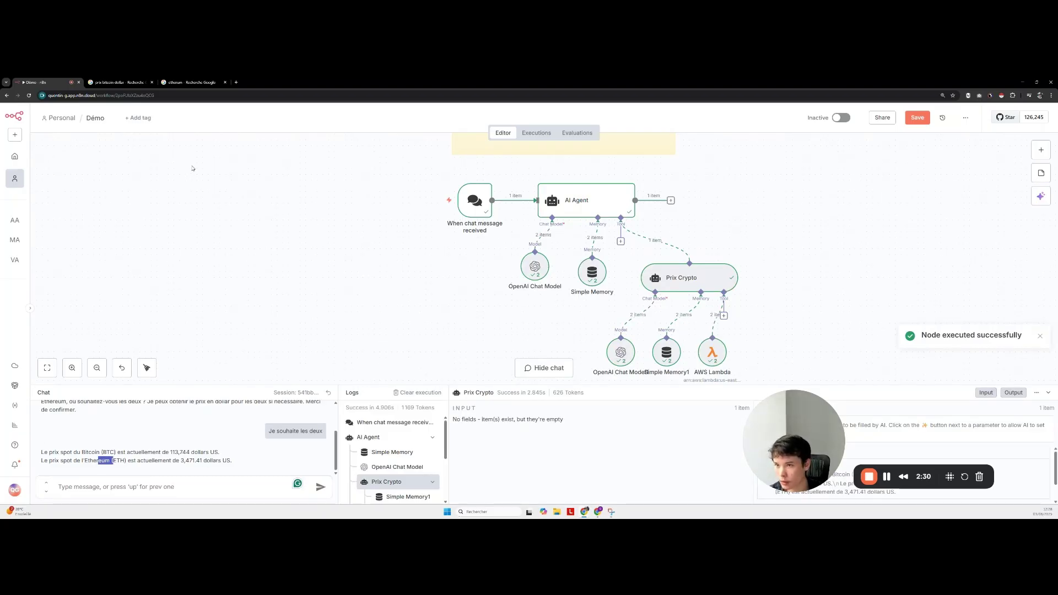
{"action": "left_click", "coordinate": [117, 82]}
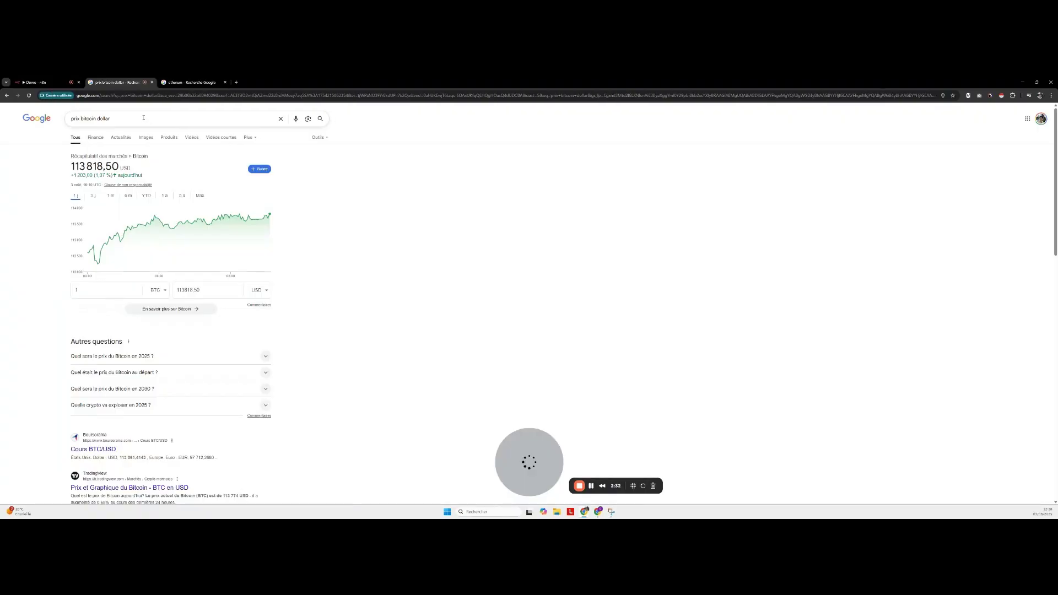
{"action": "left_click_drag", "start_coordinate": [70, 166], "coordinate": [91, 166]}
{"action": "left_click", "coordinate": [45, 82]}
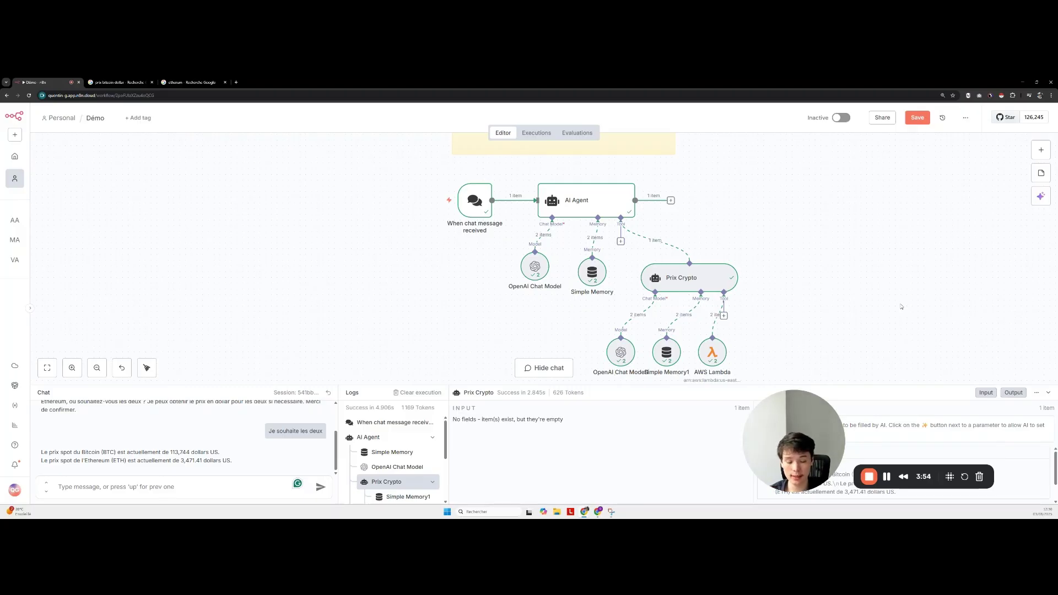
Step: Review the Prix Crypto sub-agent's description and prompt, and the main AI Agent's system message
{"action": "left_click_drag", "start_coordinate": [844, 309], "coordinate": [738, 270]}
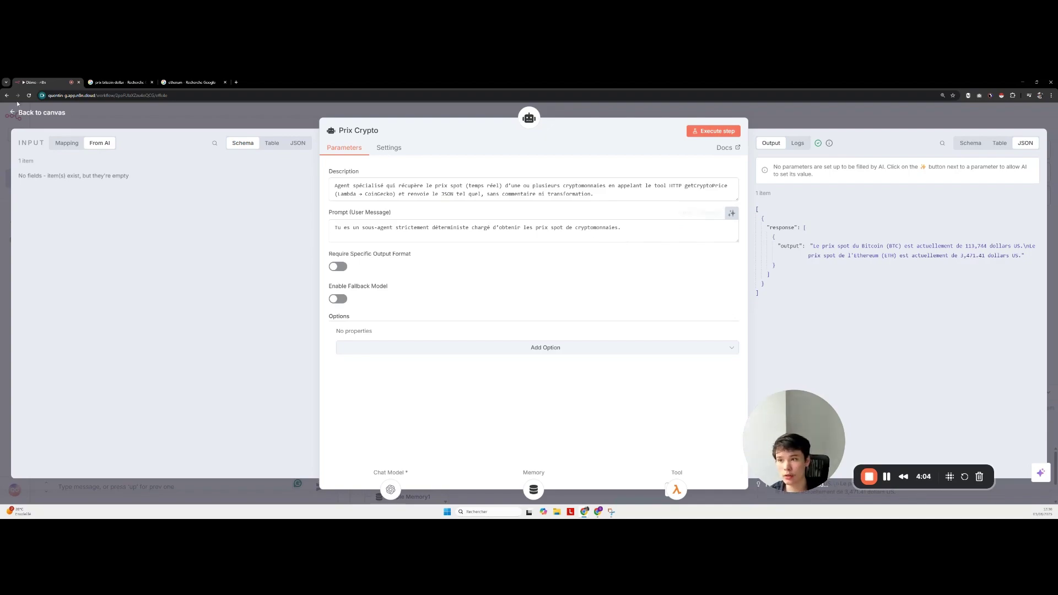
{"action": "left_click", "coordinate": [39, 126]}
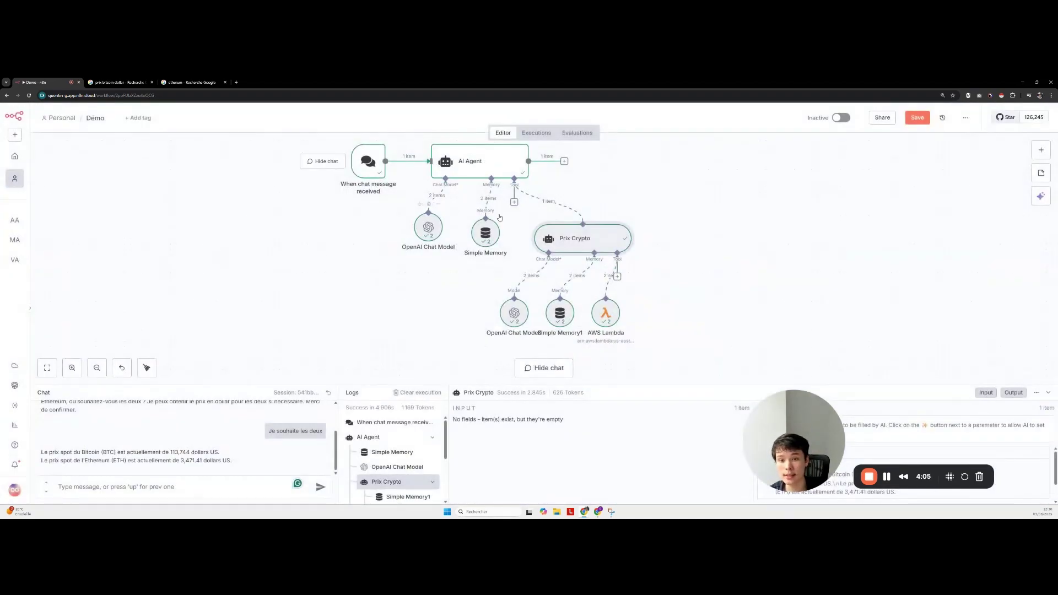
{"action": "double_click", "coordinate": [485, 172]}
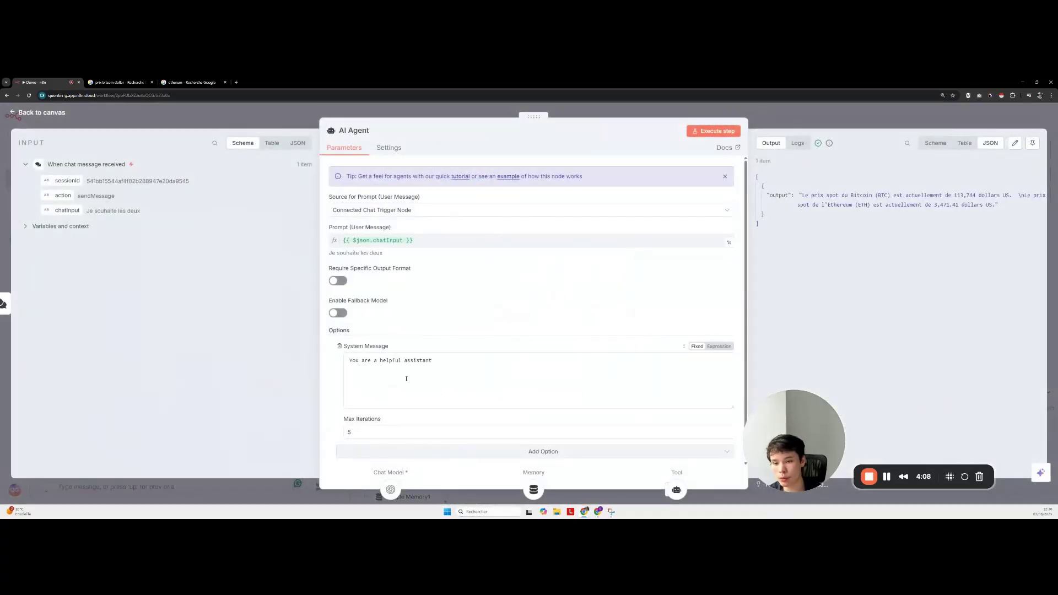
{"action": "left_click", "coordinate": [449, 365]}
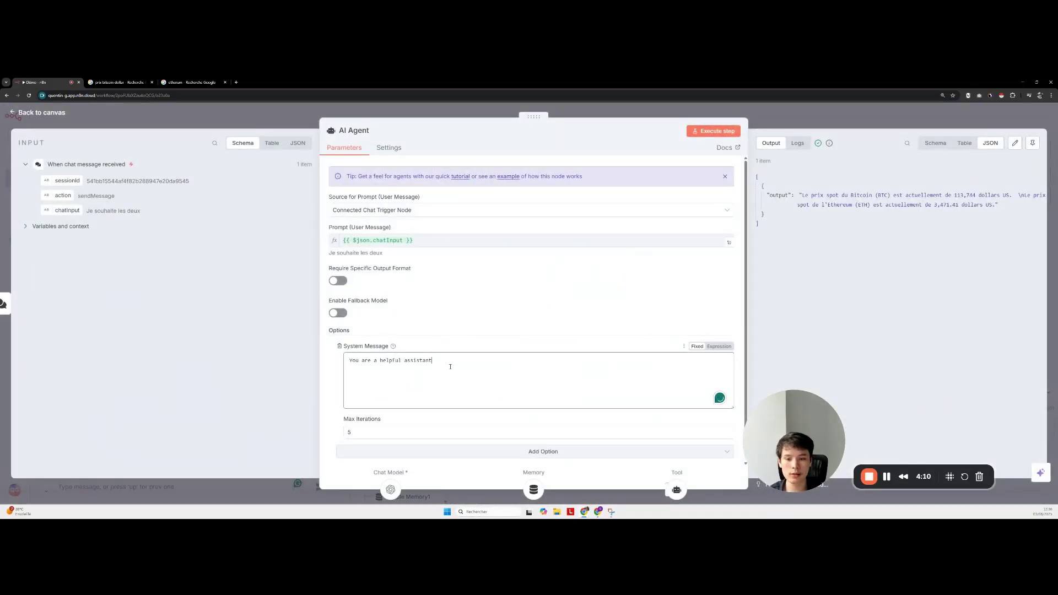
{"action": "left_click", "coordinate": [38, 112]}
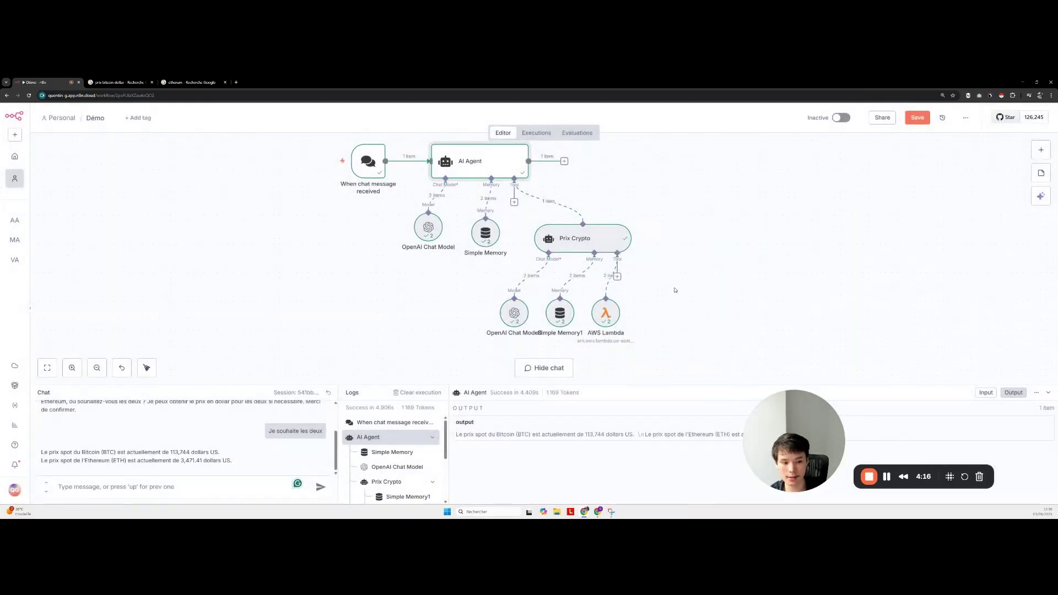
Step: Search the tools for "agent" and add an AI Agent Tool as a tool of the Prix Crypto sub-agent
{"action": "left_click", "coordinate": [618, 277]}
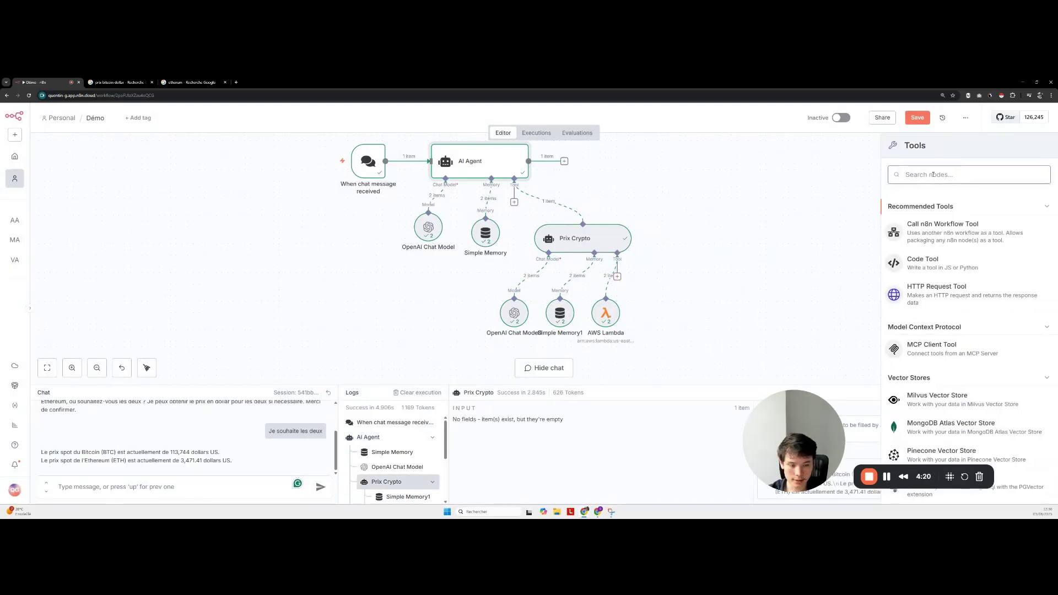
{"action": "type", "text": "agent"}
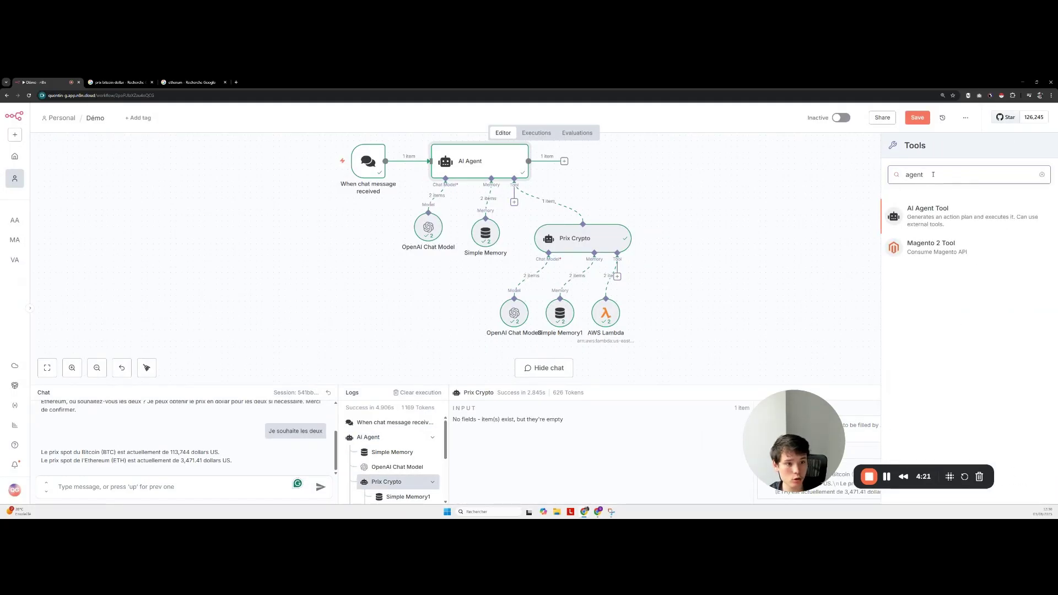
{"action": "left_click", "coordinate": [946, 221]}
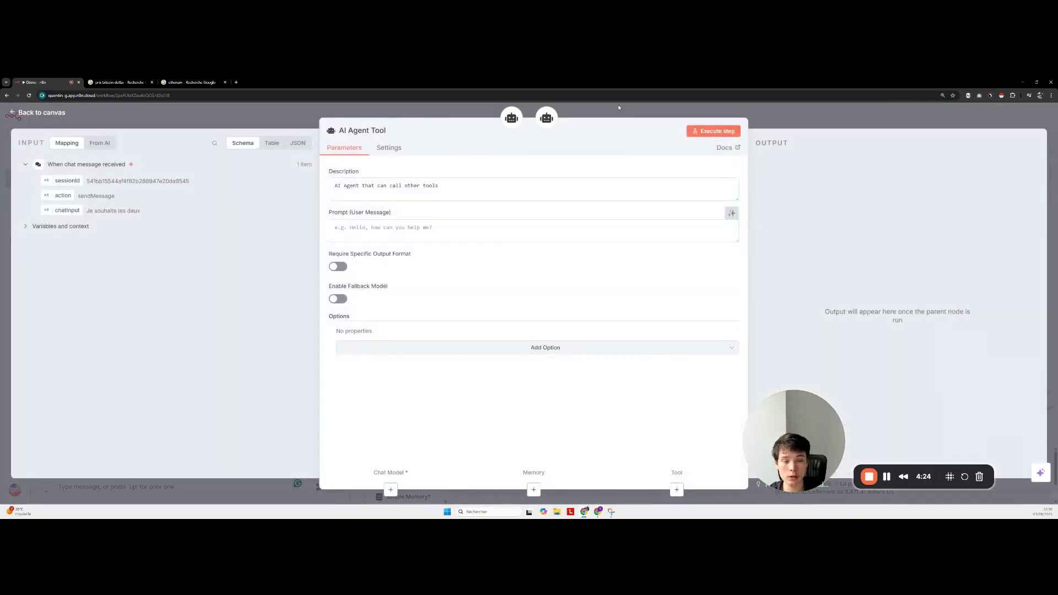
{"action": "key", "text": "Escape"}
{"action": "scroll", "coordinate": [765, 182], "scroll_direction": "down", "scroll_amount": 3}
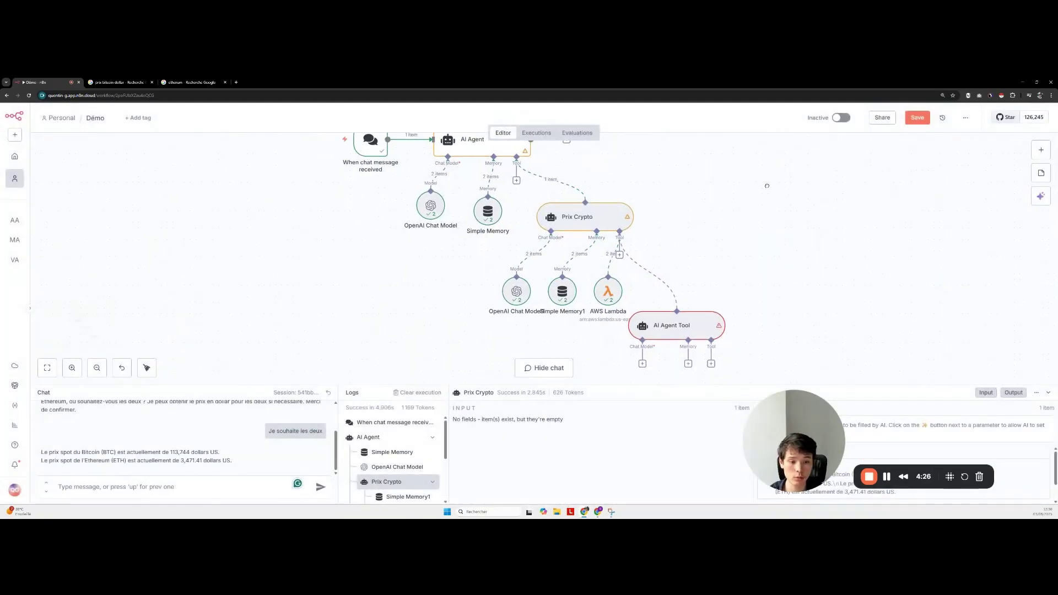
Step: Review the nested AI Agent Tool's parameters and chat model options, and delete it from the workflow
{"action": "double_click", "coordinate": [686, 263]}
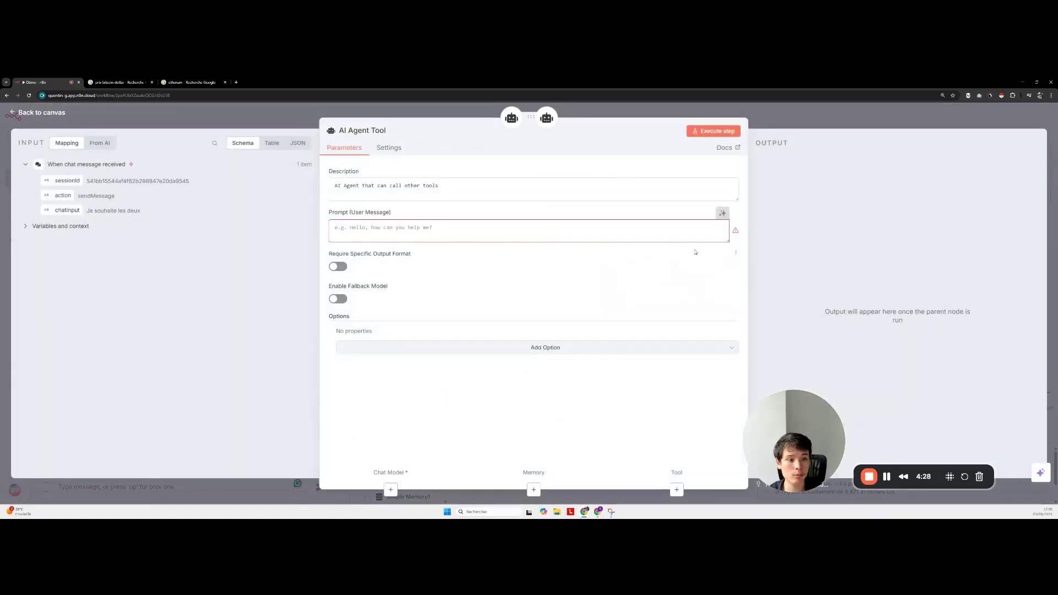
{"action": "key", "text": "Escape"}
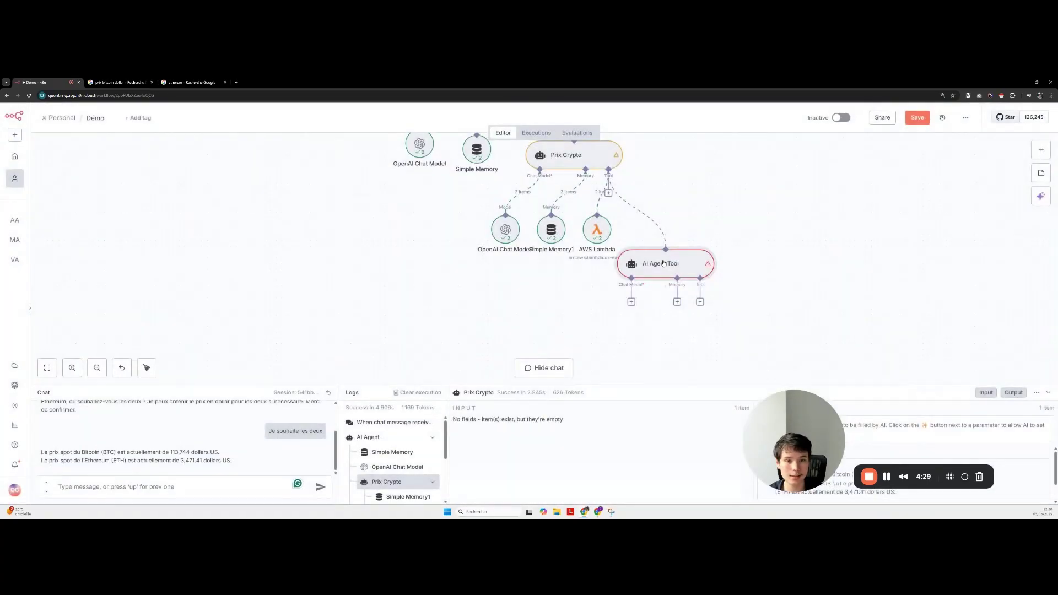
{"action": "left_click", "coordinate": [631, 302]}
{"action": "left_click", "coordinate": [780, 280]}
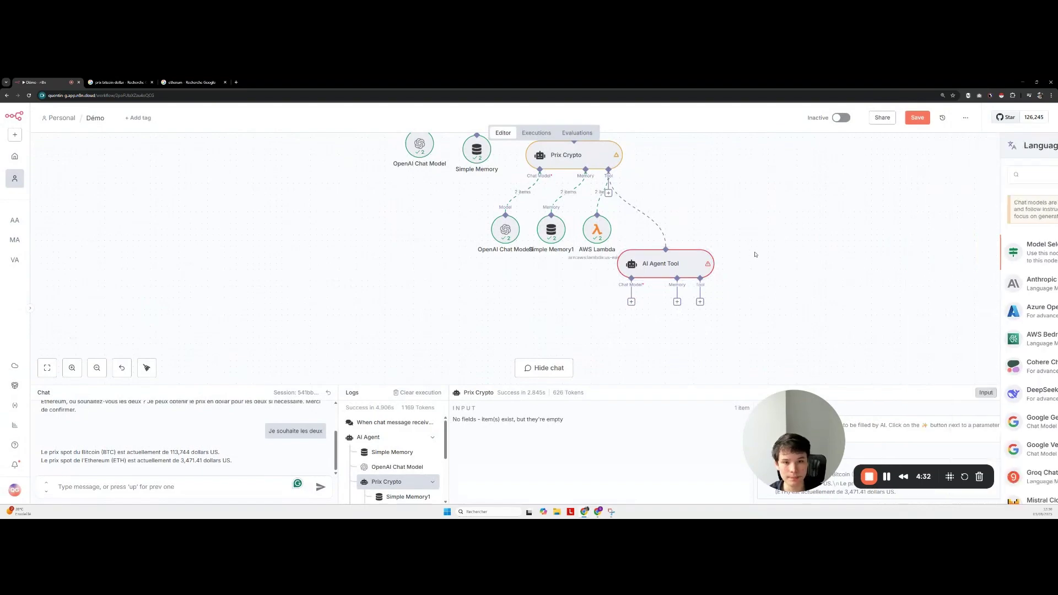
{"action": "right_click", "coordinate": [667, 264]}
{"action": "left_click", "coordinate": [684, 446]}
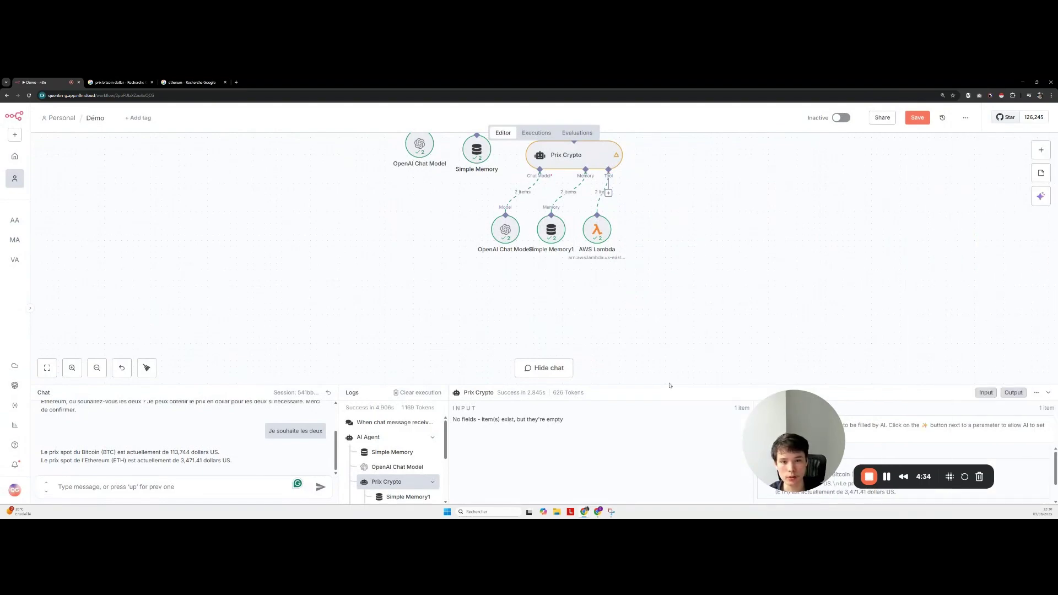
Step: Browse the tools available for the Prix Crypto sub-agent, including vector stores and other tools, and close the list
{"action": "left_click", "coordinate": [609, 193]}
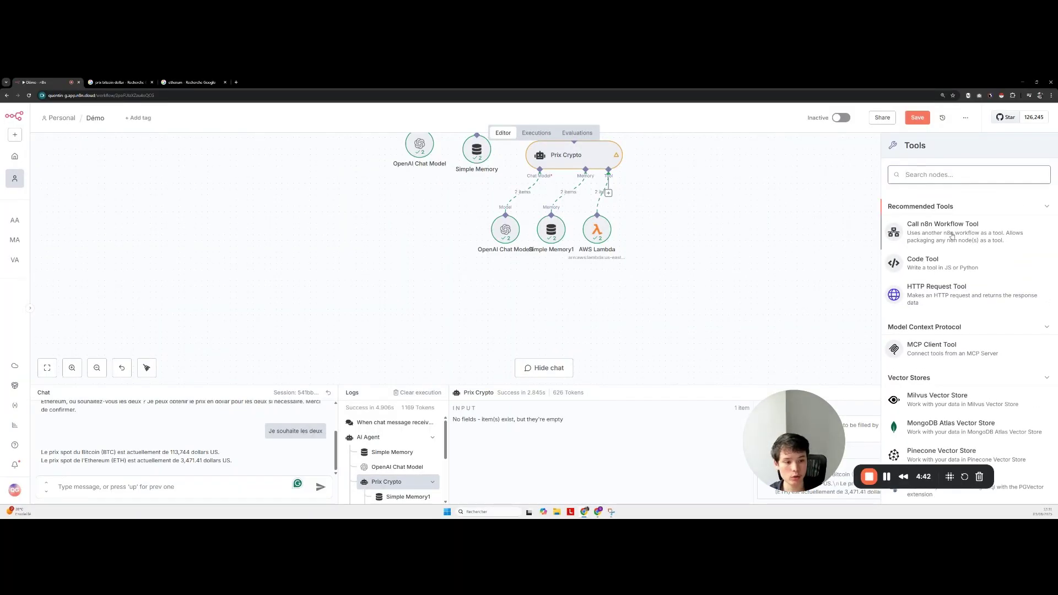
{"action": "scroll", "coordinate": [958, 347], "scroll_direction": "down", "scroll_amount": 3}
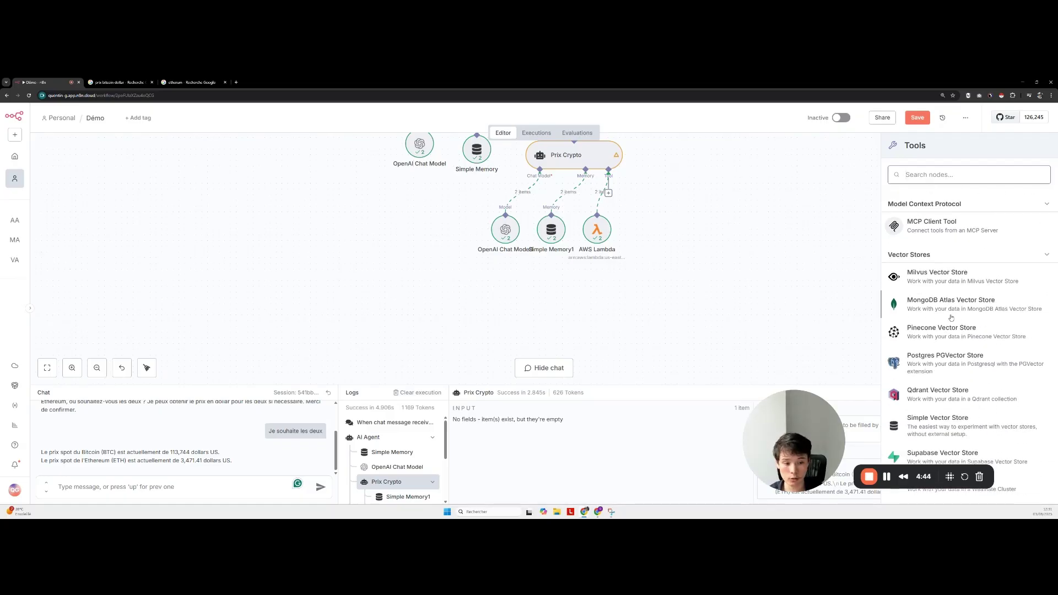
{"action": "scroll", "coordinate": [952, 318], "scroll_direction": "down", "scroll_amount": 1}
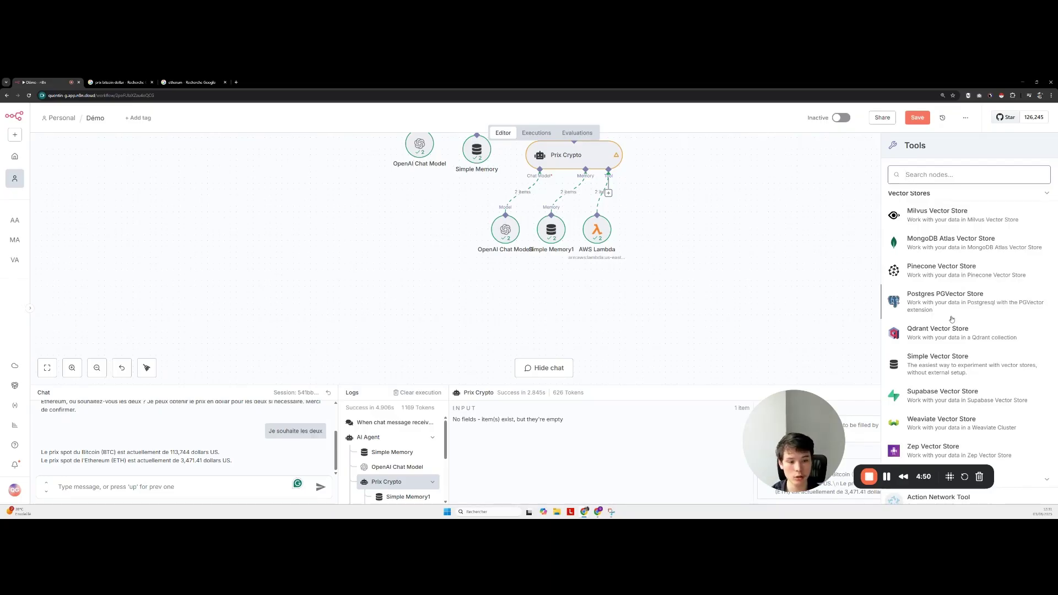
{"action": "scroll", "coordinate": [952, 320], "scroll_direction": "down", "scroll_amount": 3}
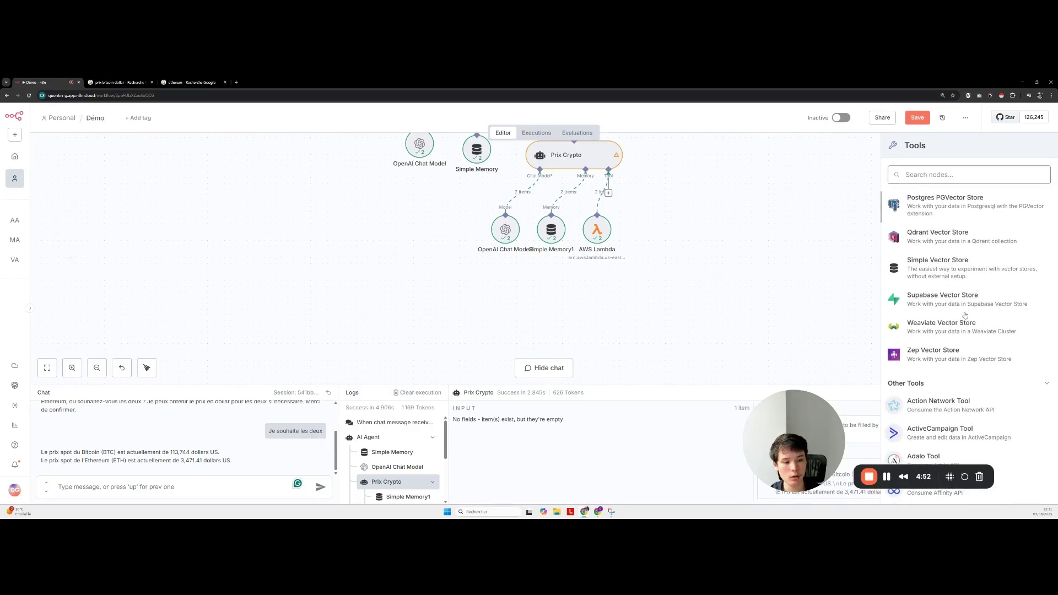
{"action": "scroll", "coordinate": [936, 301], "scroll_direction": "down", "scroll_amount": 1}
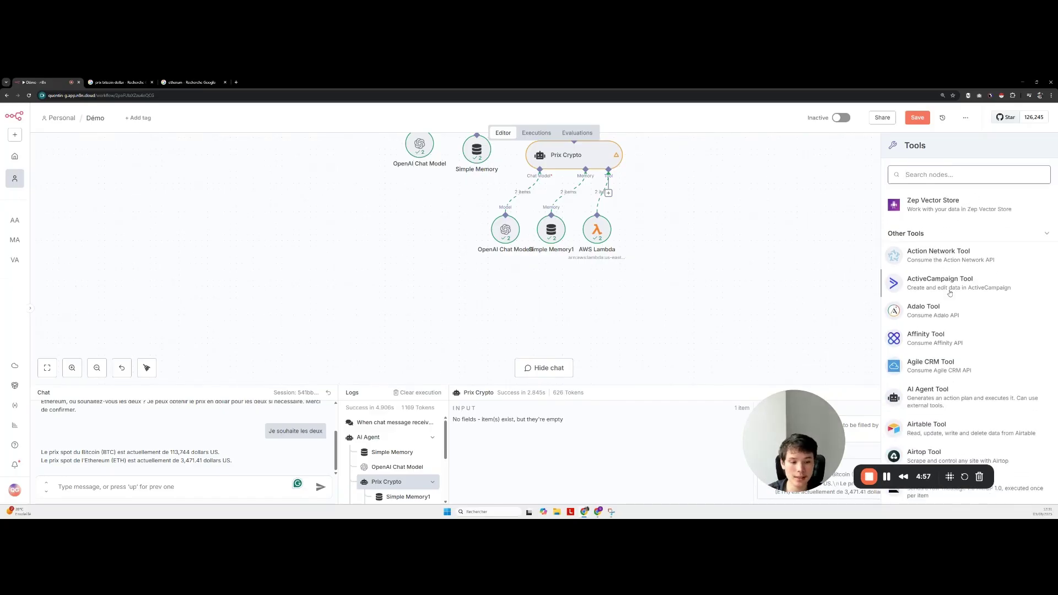
{"action": "scroll", "coordinate": [954, 290], "scroll_direction": "down", "scroll_amount": 2}
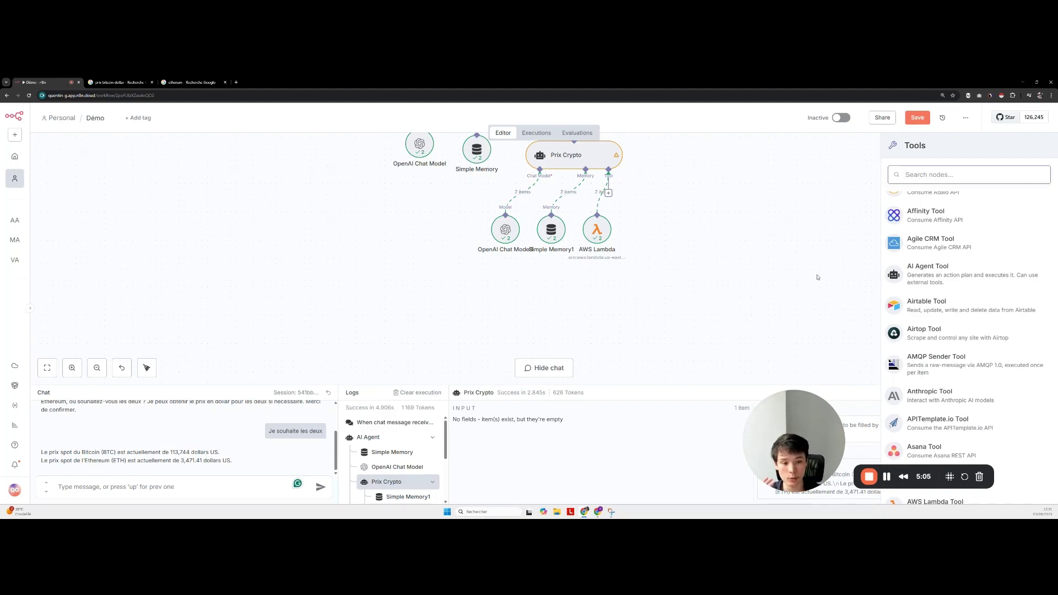
{"action": "left_click", "coordinate": [697, 282]}
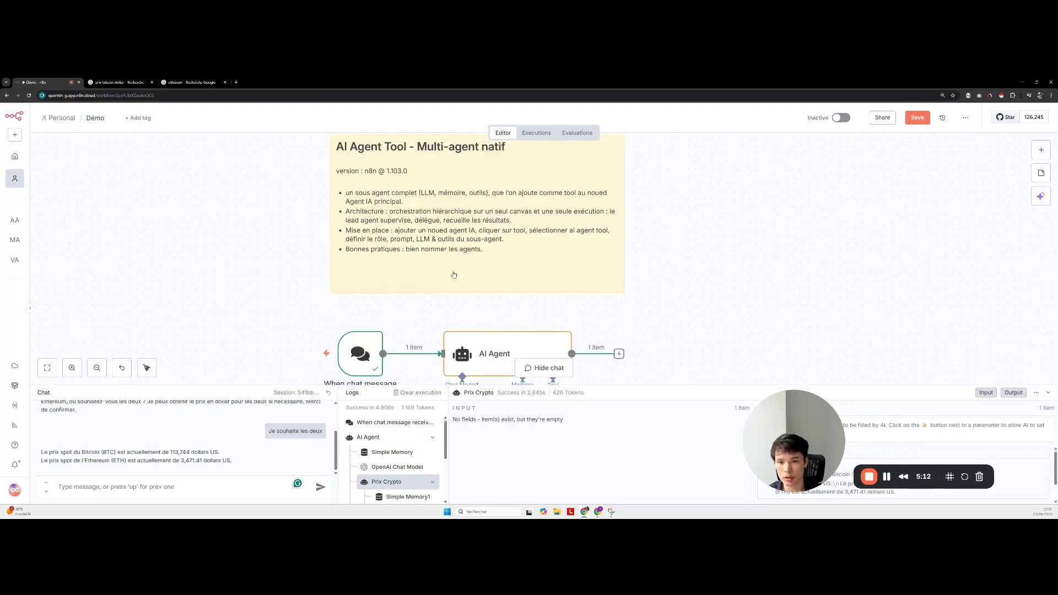